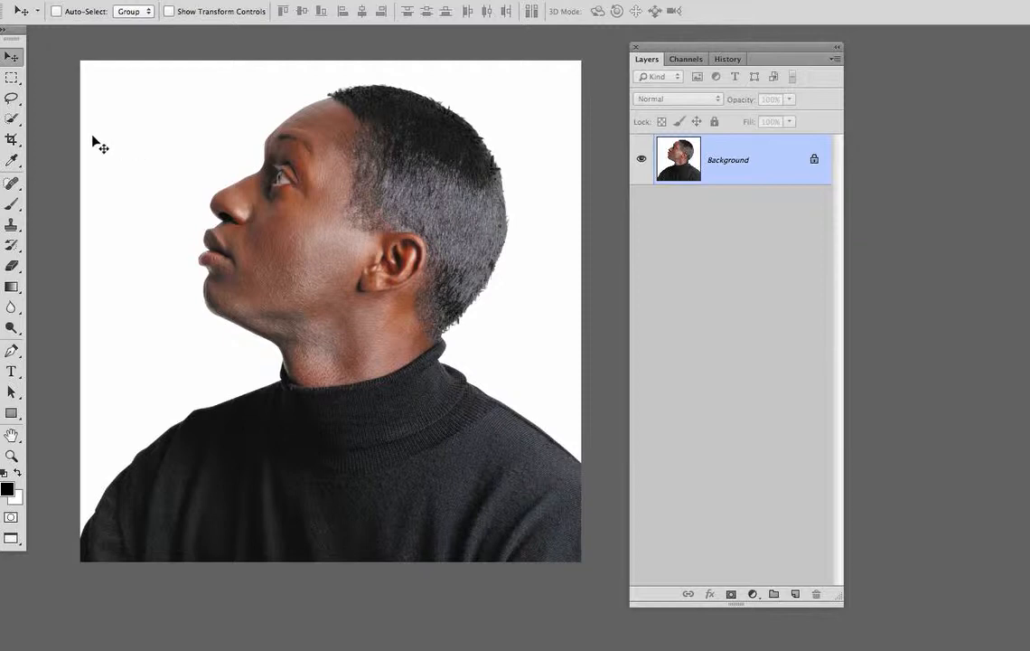
# - Convert the locked Background into a regular layer named Layer 0, and quick-select the white backdrop around the man
pyautogui.click(11, 118)
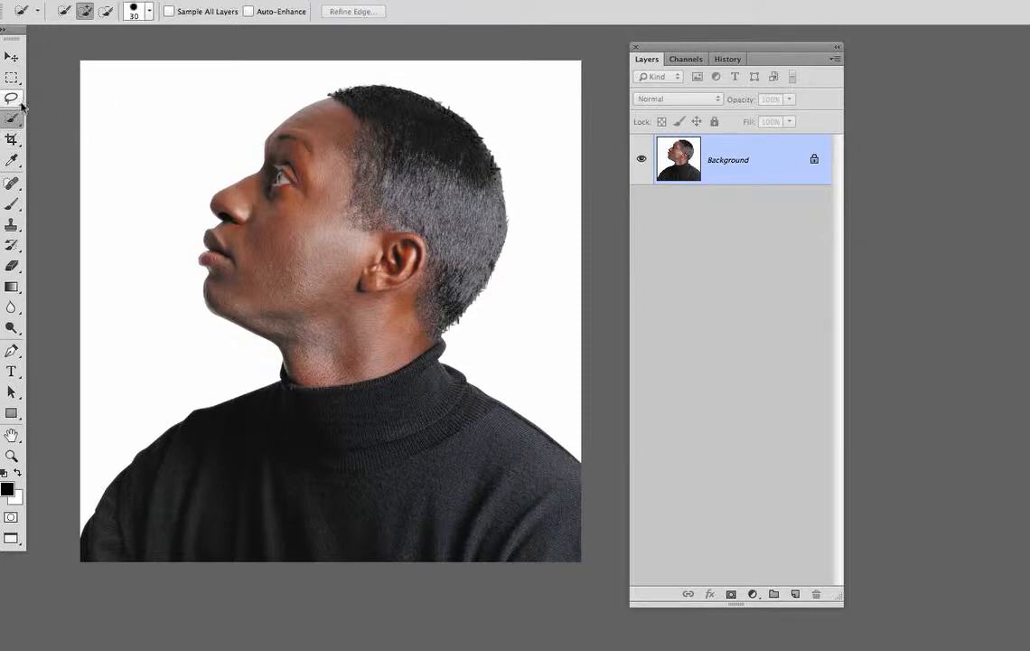
pyautogui.doubleClick(707, 176)
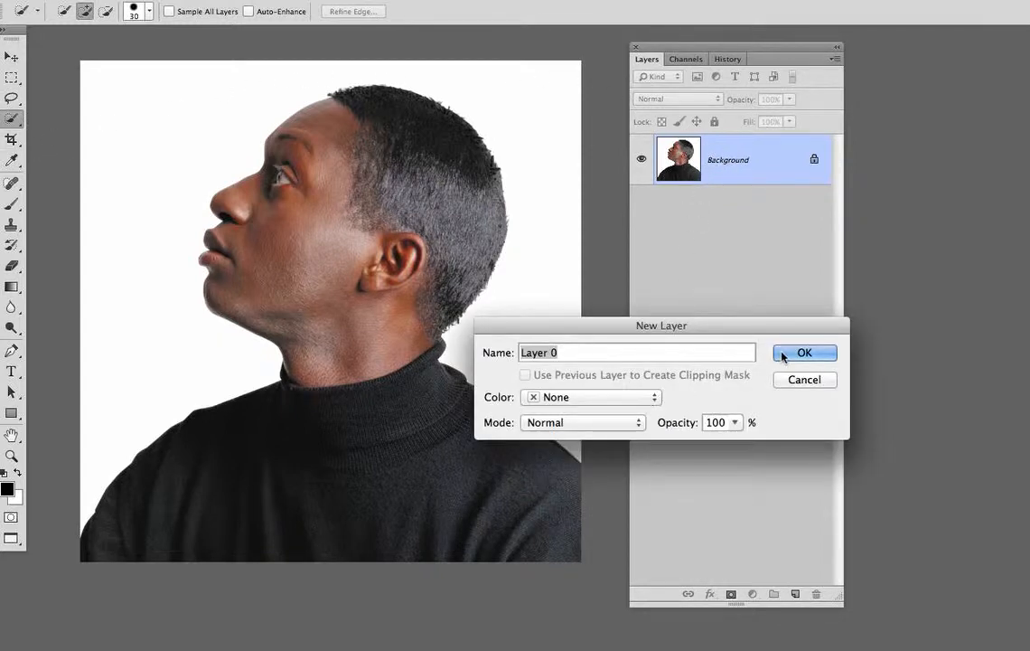
pyautogui.click(784, 351)
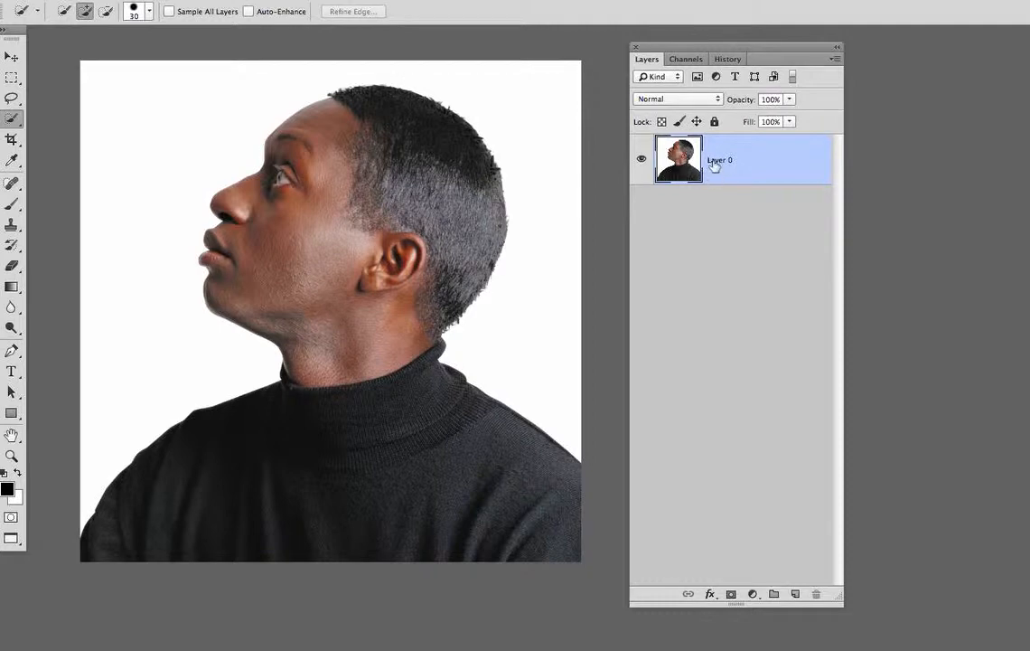
pyautogui.moveTo(131, 110); pyautogui.dragTo(131, 333)
pyautogui.moveTo(346, 49)
pyautogui.mouseDown()
pyautogui.moveTo(524, 101)
pyautogui.moveTo(565, 147)
pyautogui.moveTo(576, 207)
pyautogui.moveTo(564, 260)
pyautogui.mouseUp()
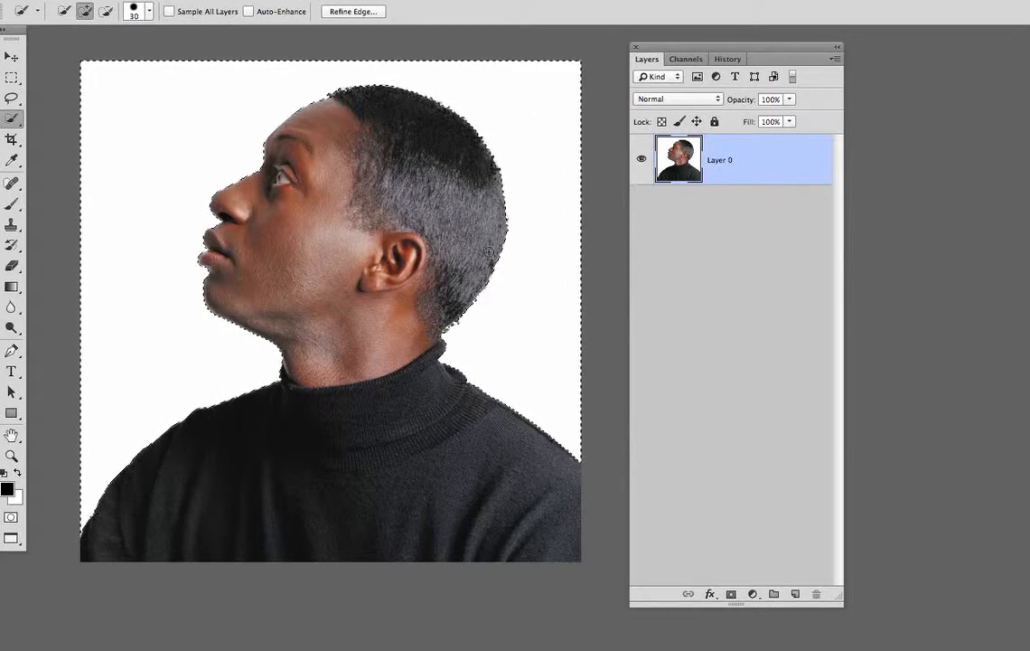
# - Preview the backdrop selection in Refine Edge with the Marching Ants, Overlay and On Black views
pyautogui.click(344, 12)
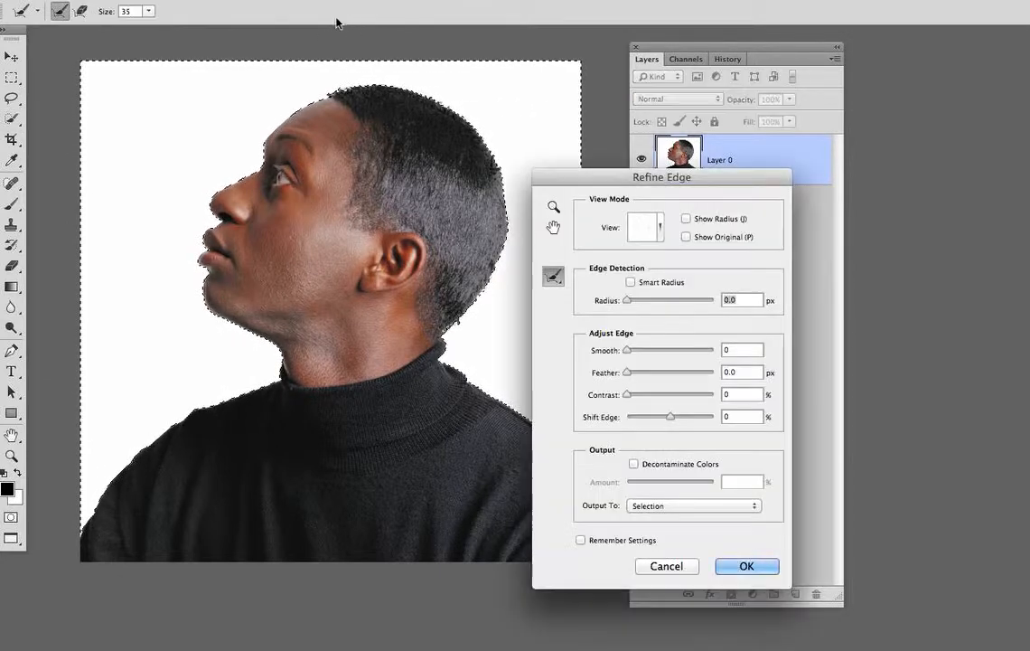
pyautogui.click(658, 229)
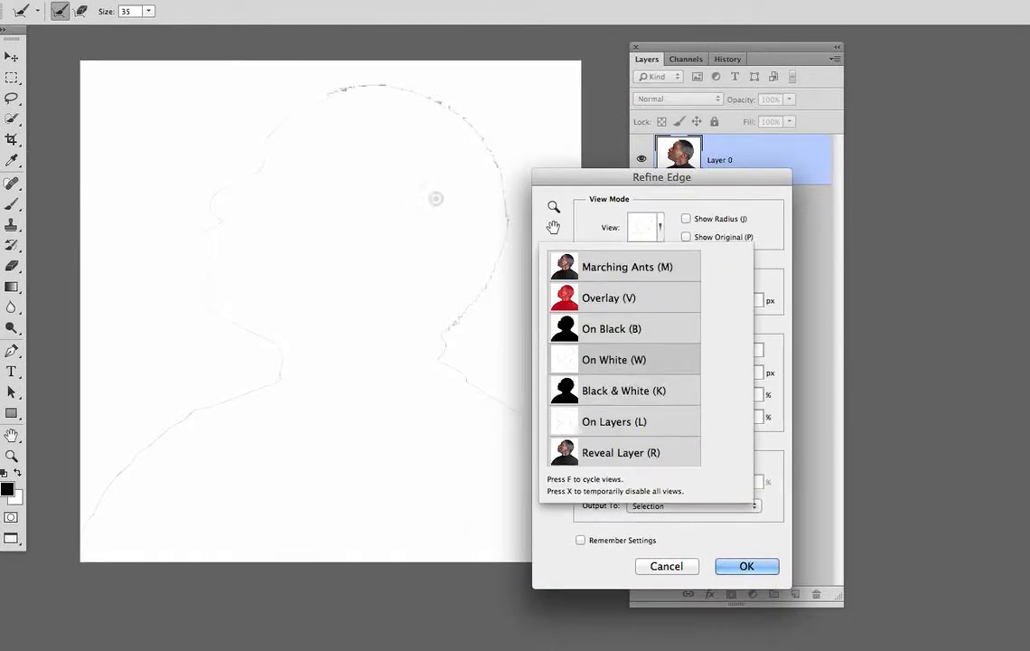
pyautogui.click(608, 271)
pyautogui.click(607, 294)
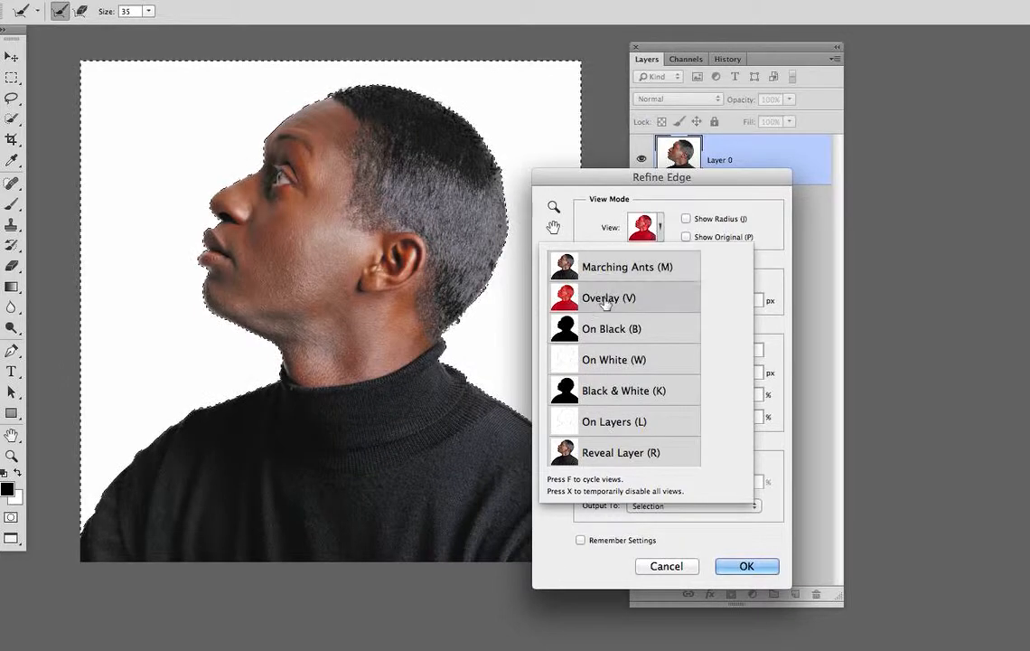
pyautogui.click(606, 332)
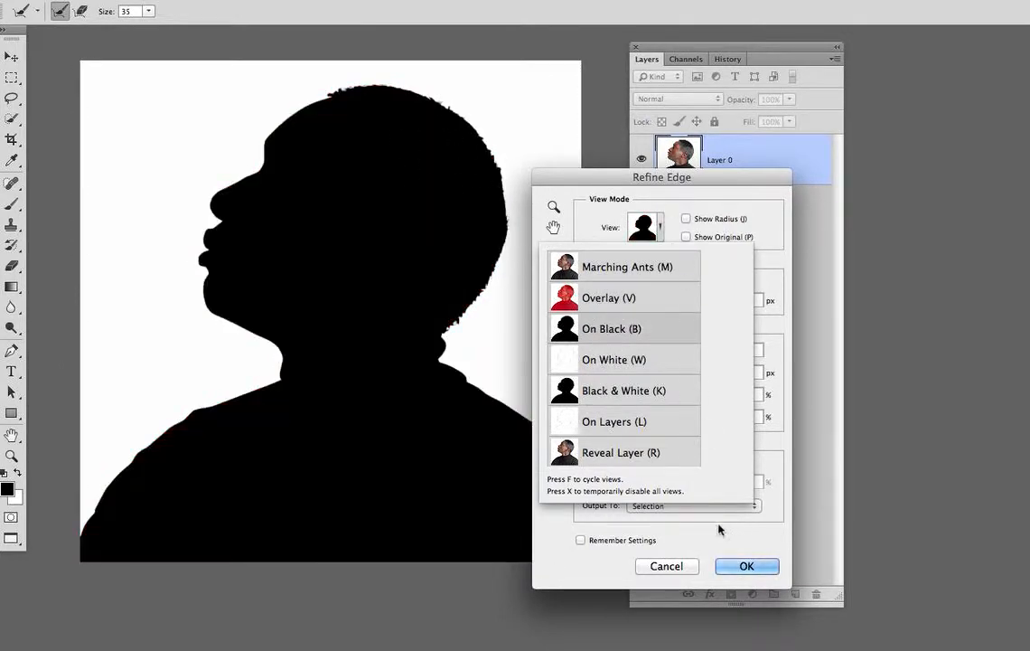
pyautogui.click(699, 538)
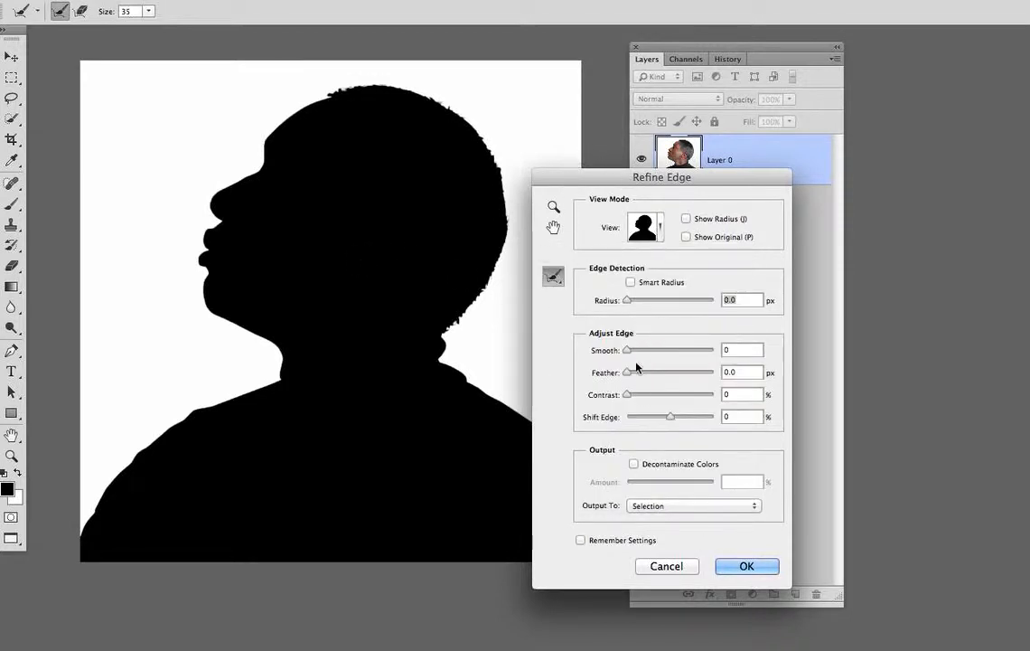
# - Adjust the edge settings in Refine Edge and apply the refinement, keeping the output as a selection
pyautogui.moveTo(627, 351); pyautogui.dragTo(623, 380)
pyautogui.write('100')
pyautogui.click(737, 569)
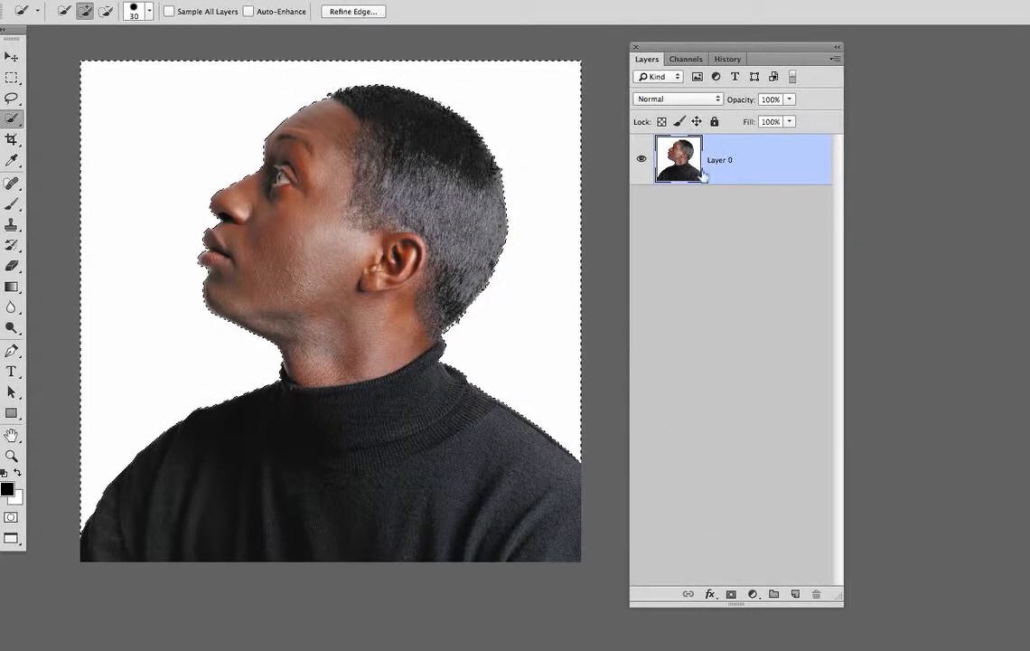
# - Add a new layer above the photo and fill the selected backdrop area with Black in Normal mode at 100% opacity
pyautogui.click(795, 594)
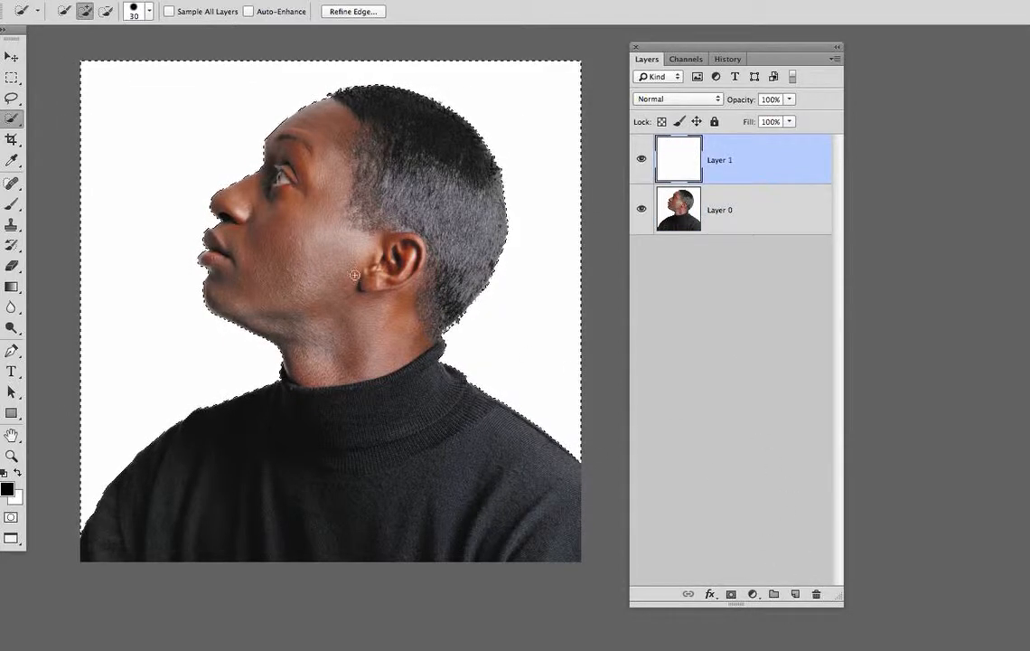
pyautogui.click(152, 1)
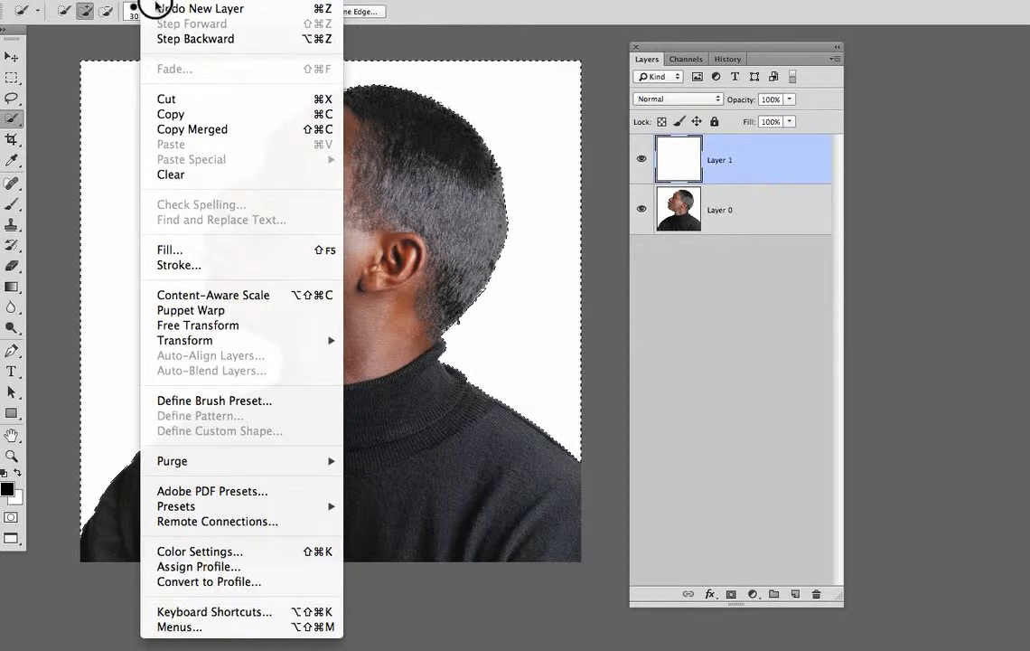
pyautogui.click(183, 254)
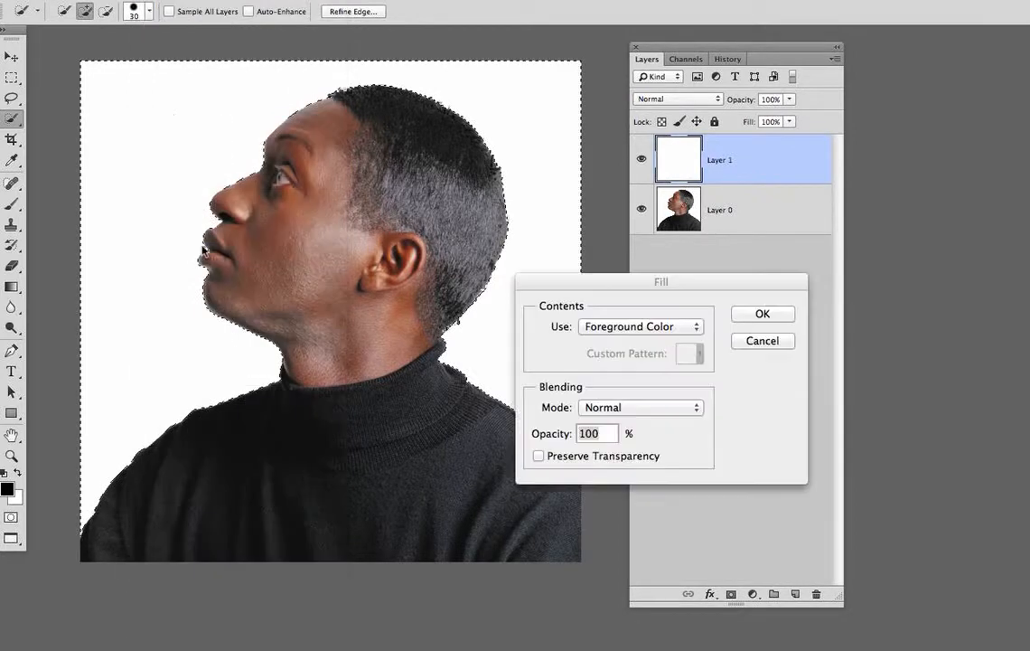
pyautogui.click(658, 328)
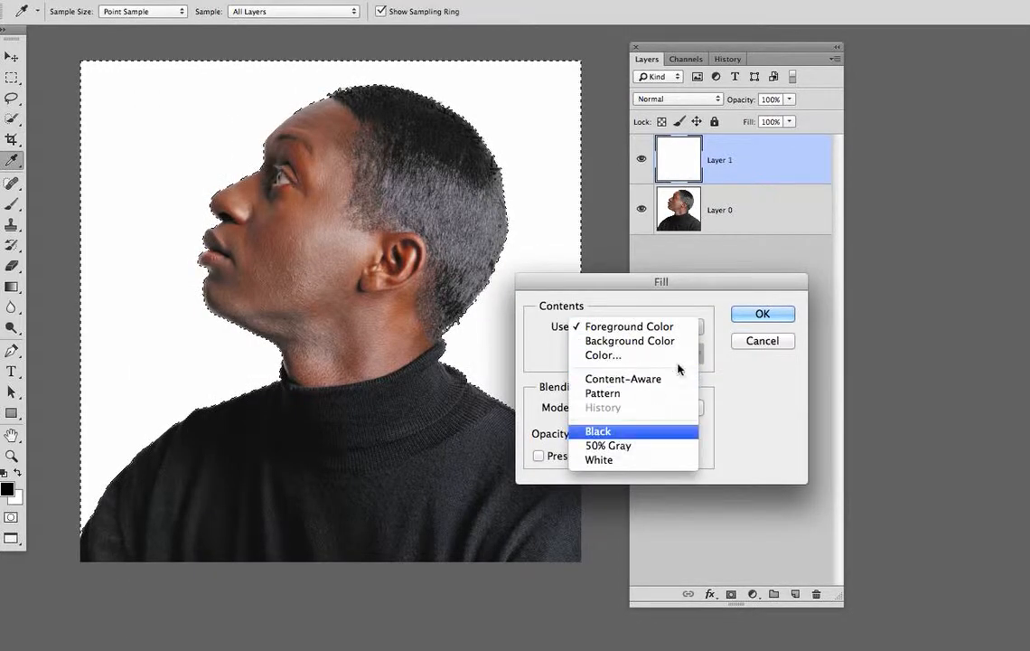
pyautogui.click(598, 432)
pyautogui.click(738, 313)
pyautogui.press('w')
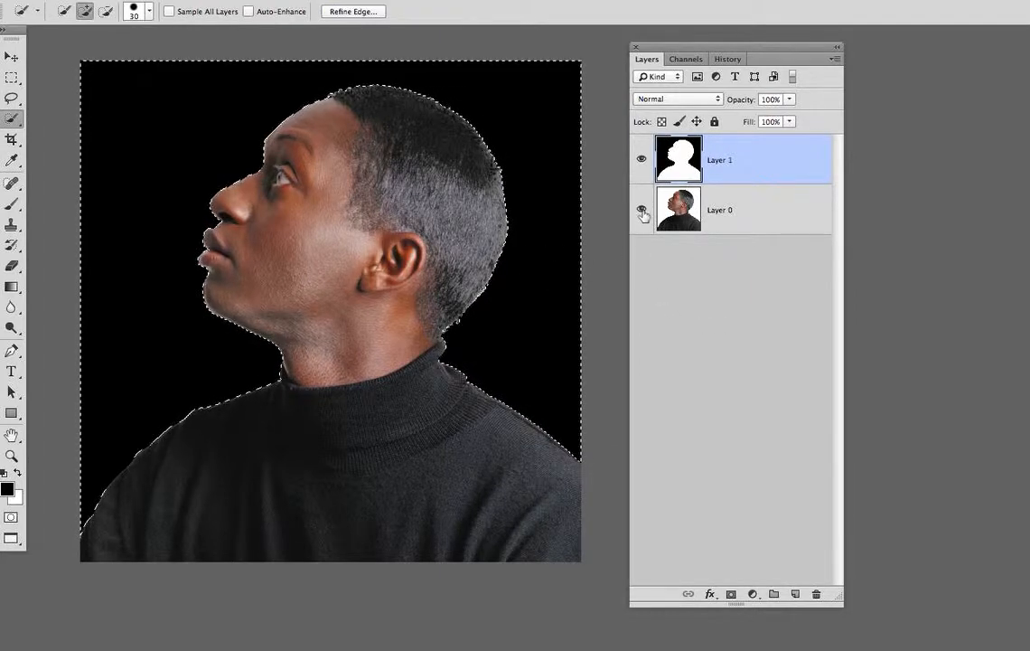
# - Hide the photo on Layer 0 and deselect the backdrop area
pyautogui.click(641, 210)
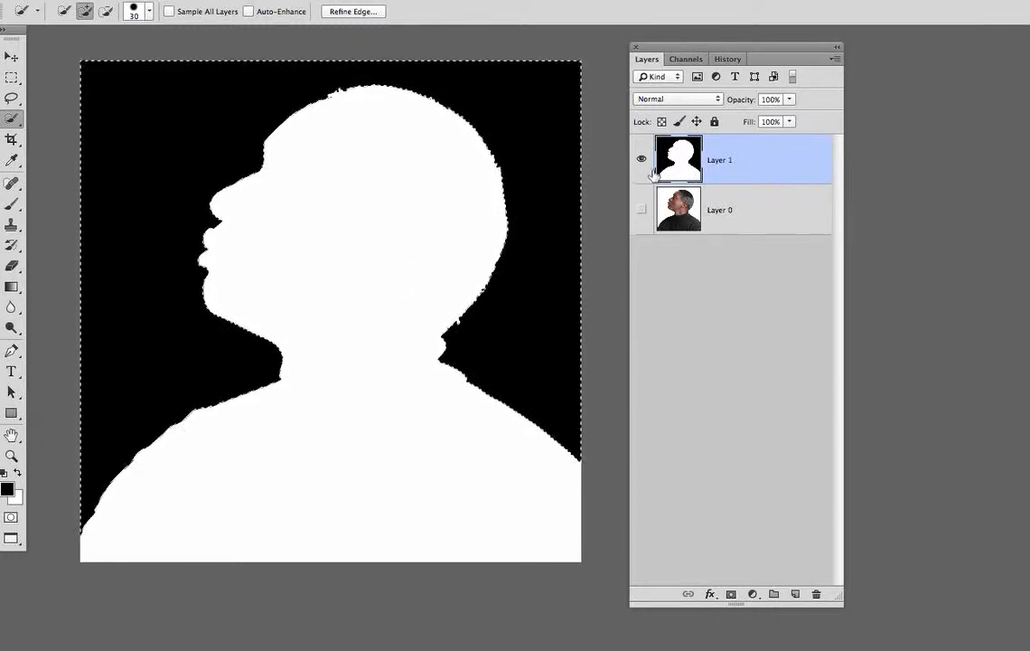
pyautogui.moveTo(653, 174); pyautogui.dragTo(669, 175)
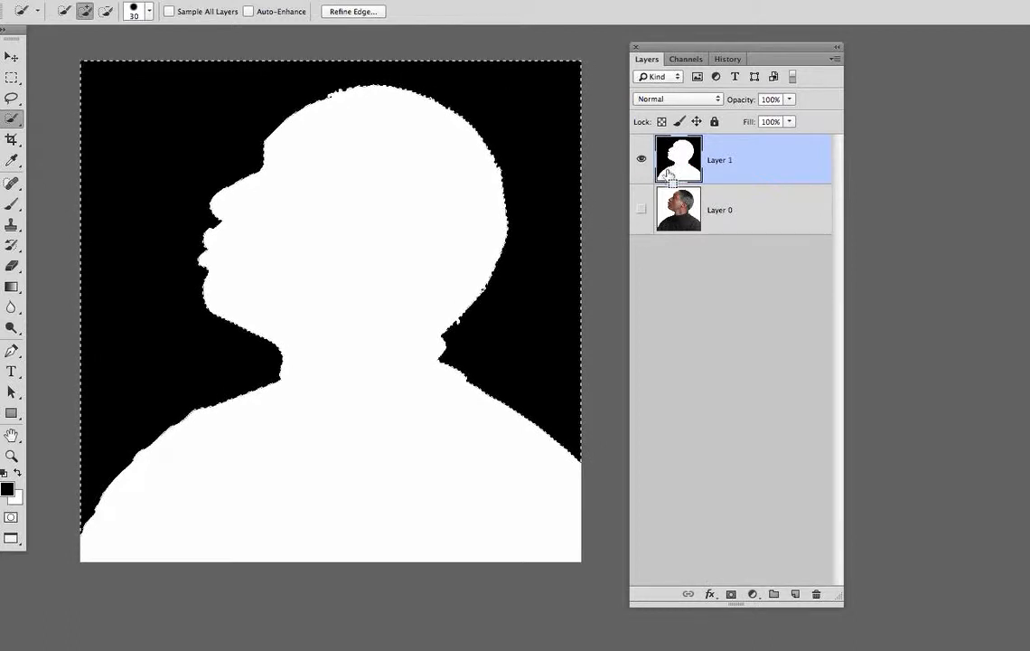
pyautogui.click(683, 277)
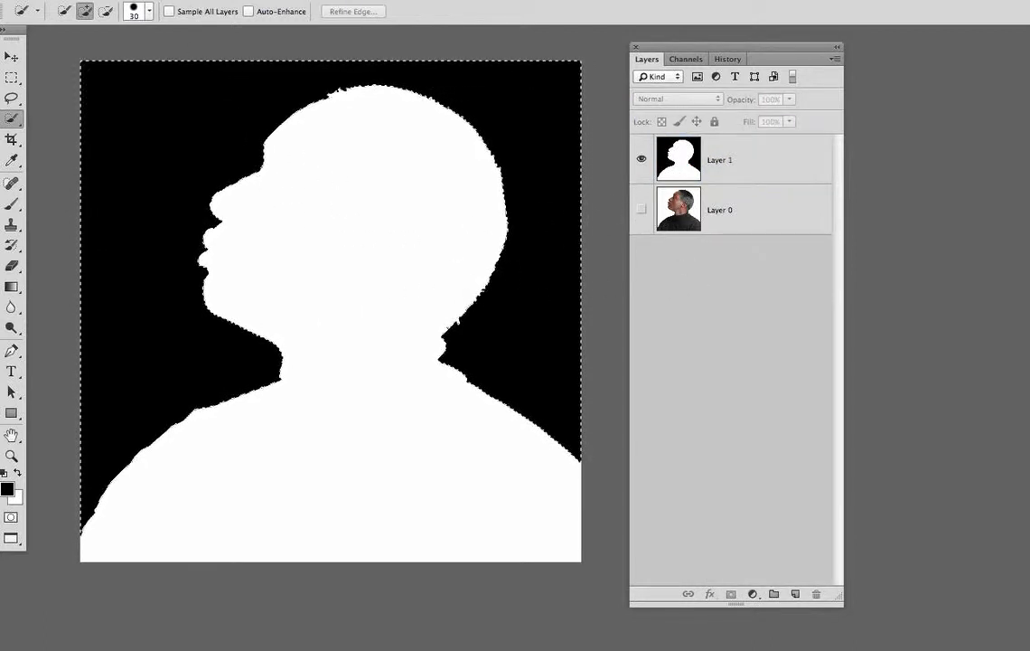
pyautogui.click(308, 3)
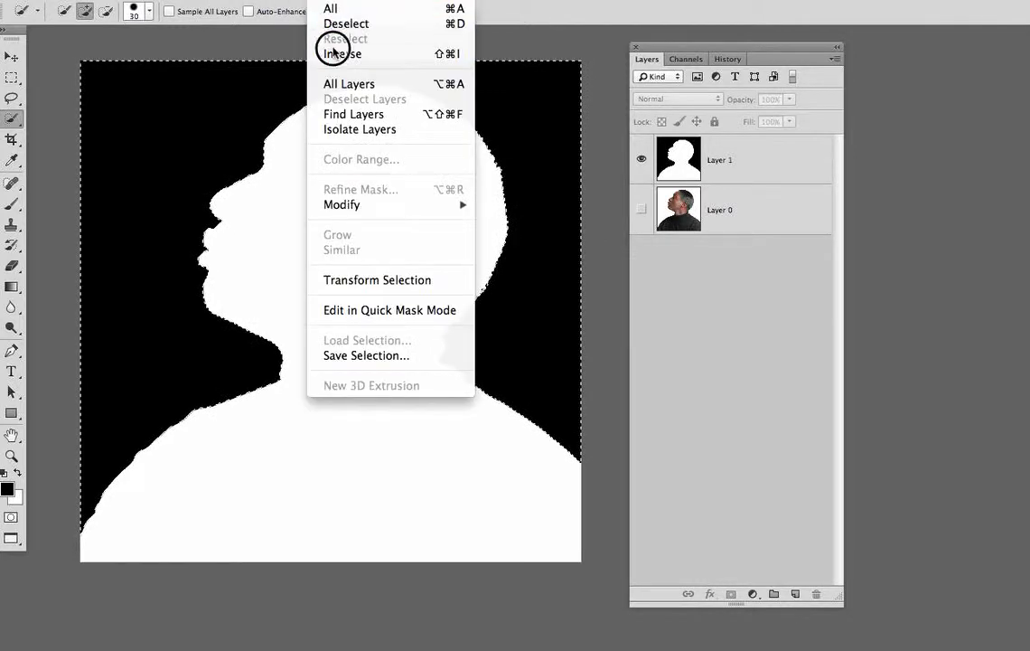
pyautogui.click(336, 23)
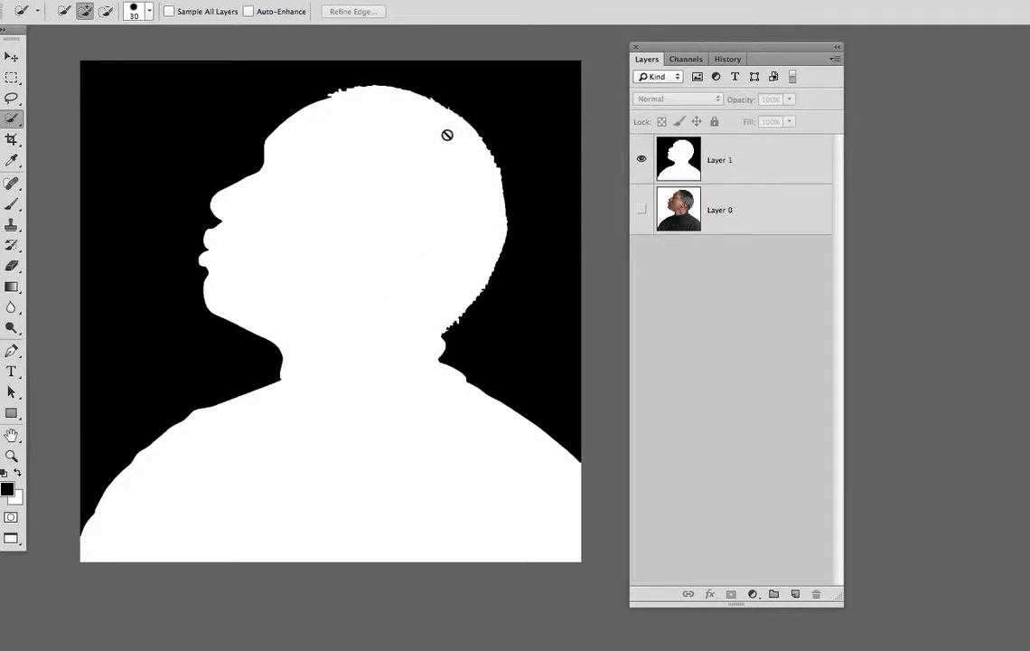
# - Load Layer 1 Transparency as a new selection and invert it so it covers the man's silhouette
pyautogui.click(181, 341)
pyautogui.click(778, 270)
pyautogui.click(685, 161)
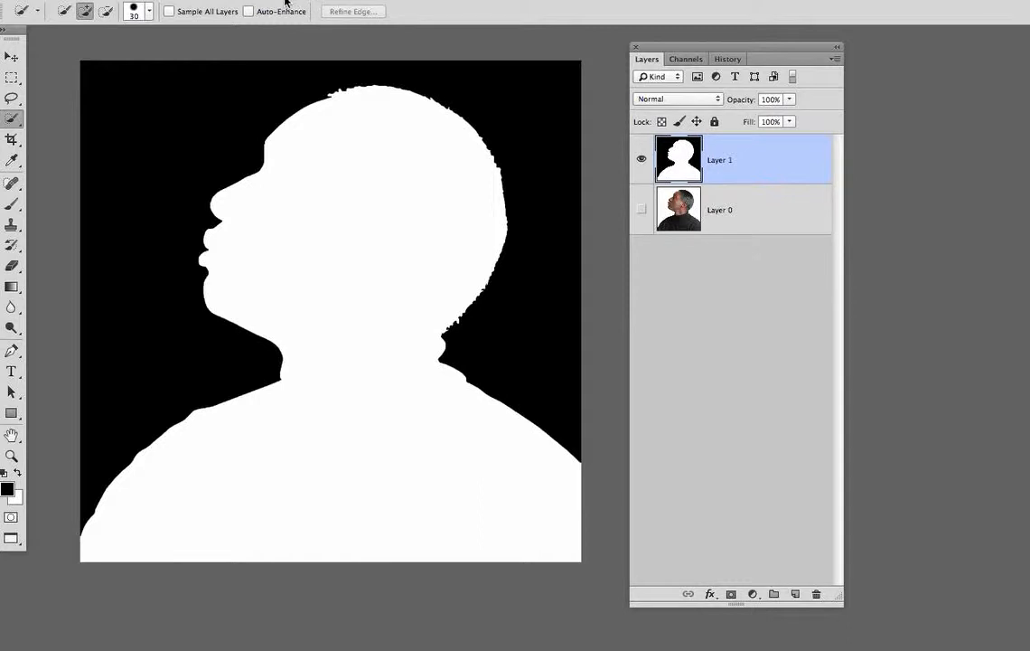
pyautogui.click(316, 0)
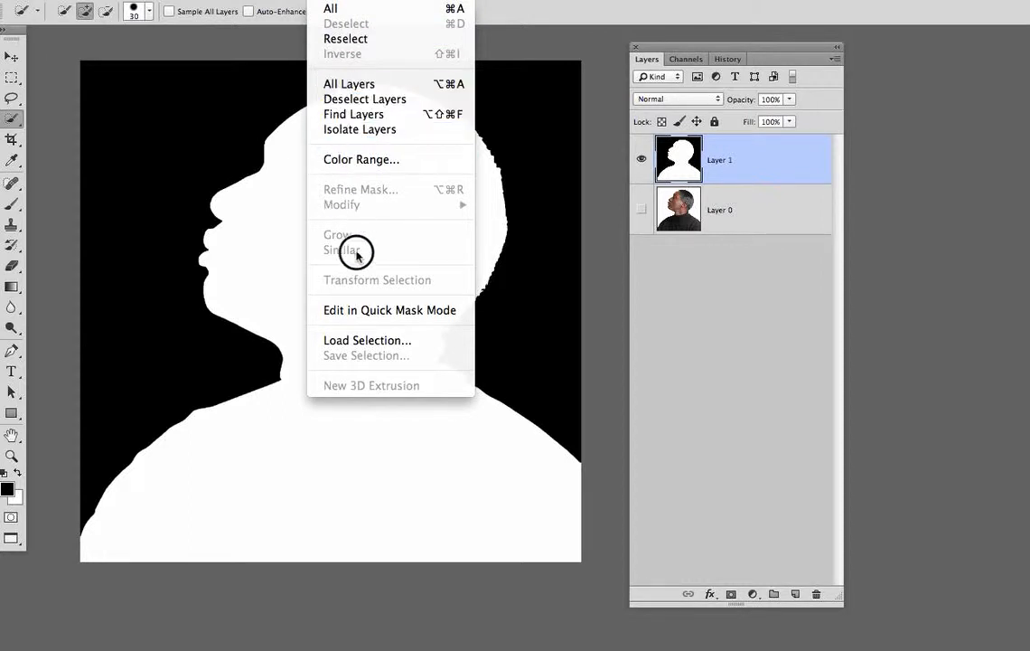
pyautogui.click(395, 340)
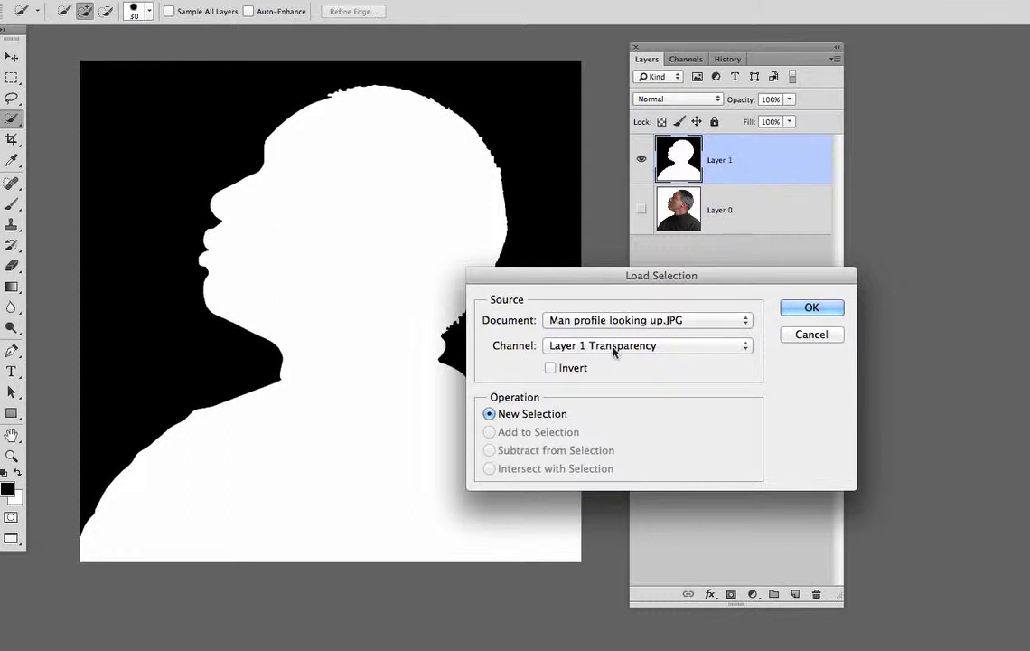
pyautogui.click(811, 307)
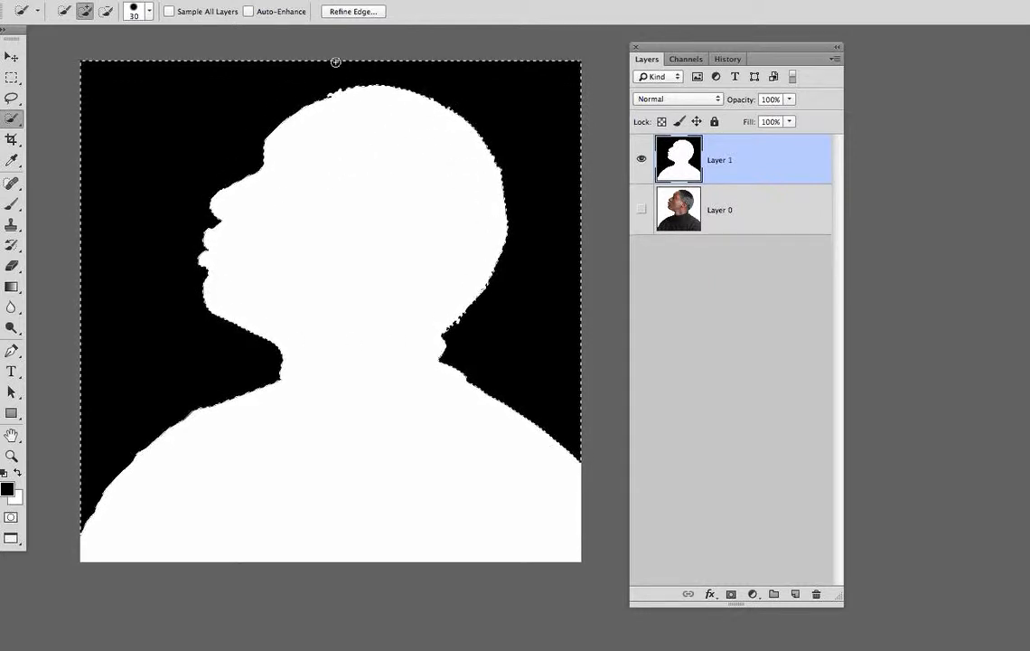
pyautogui.click(333, 1)
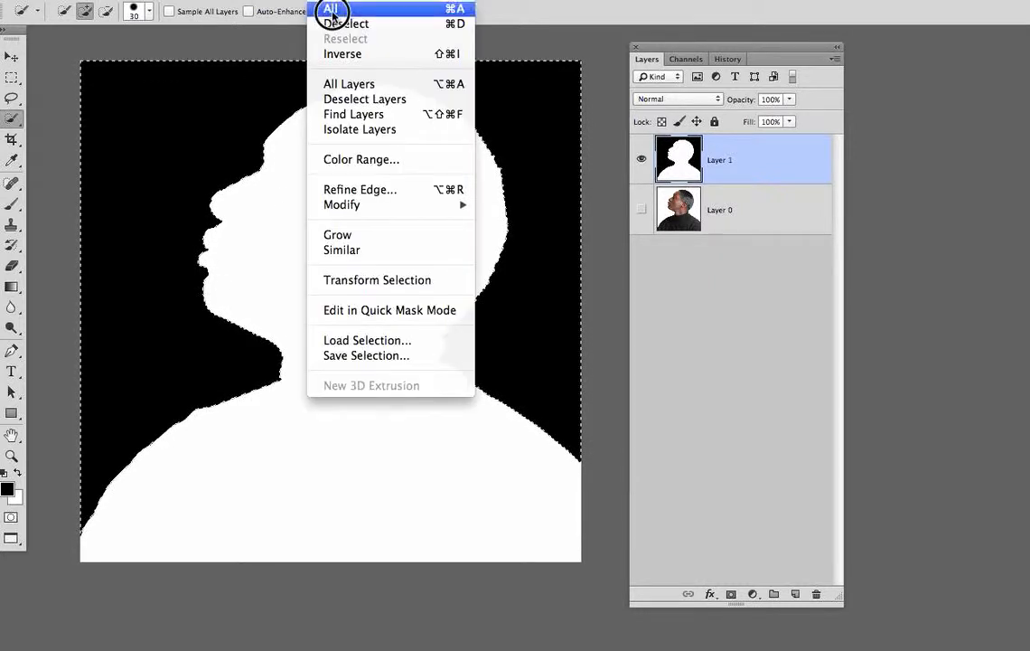
pyautogui.click(337, 53)
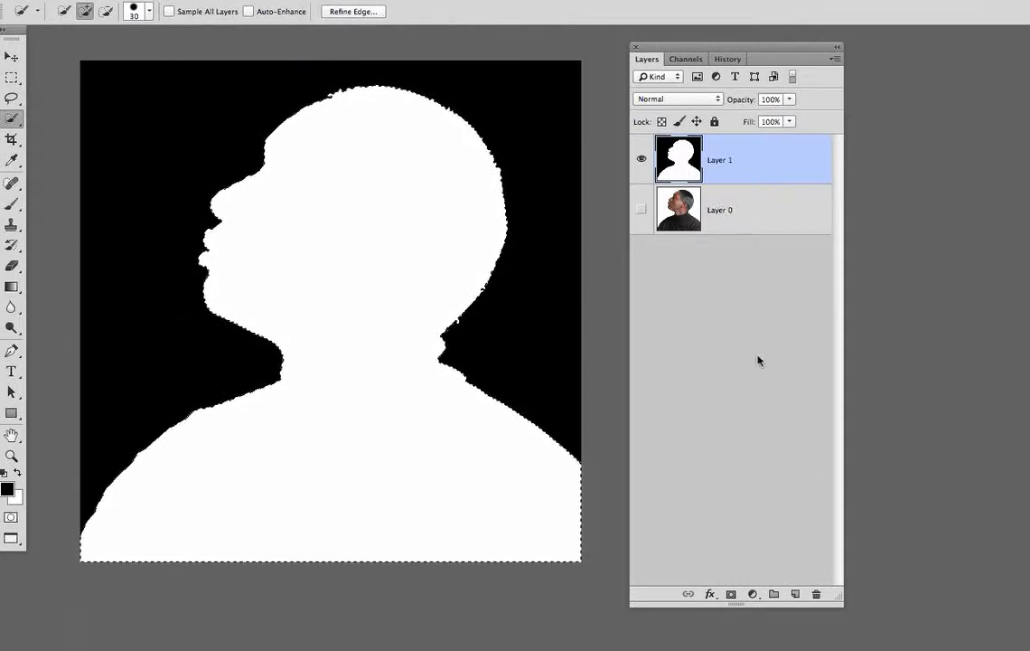
# - Add a new layer on top and fill the silhouette selection with Black in Normal mode at 100% opacity
pyautogui.click(796, 595)
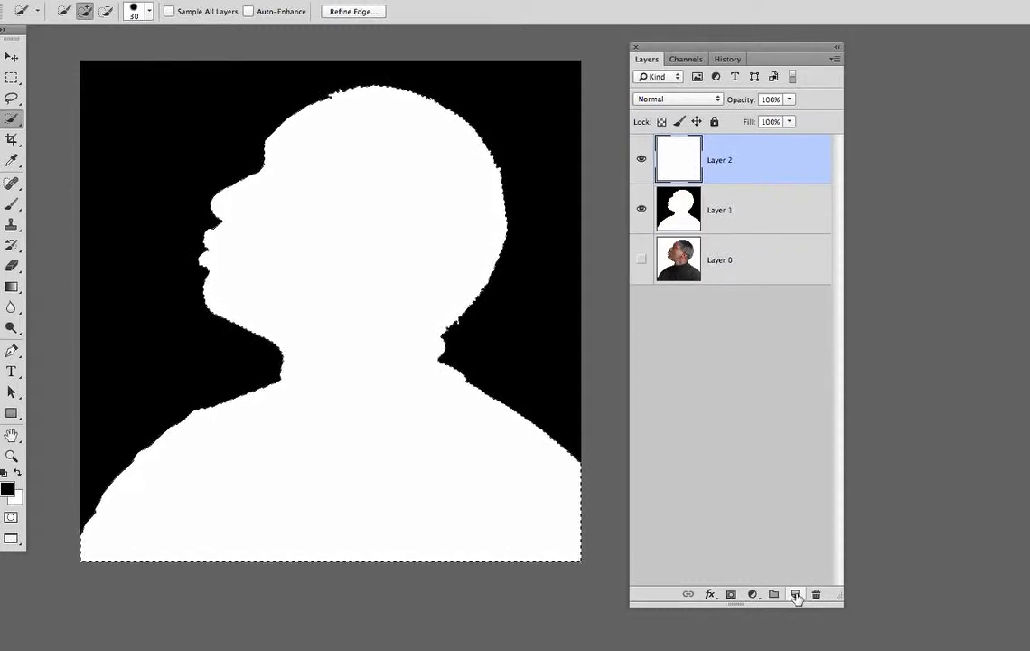
pyautogui.click(150, 9)
pyautogui.click(156, 1)
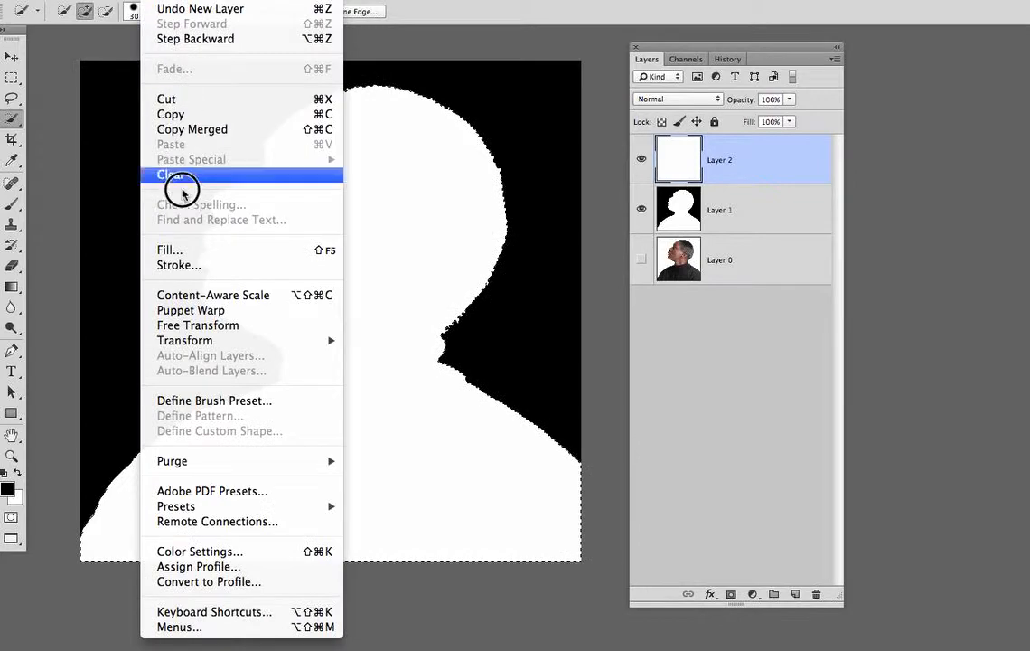
pyautogui.click(191, 250)
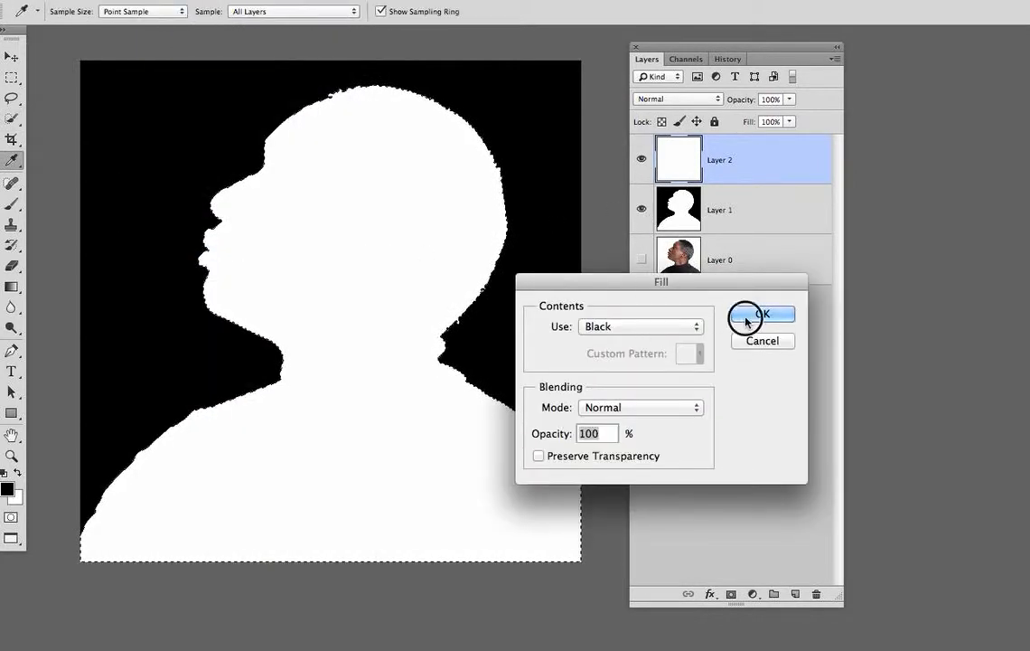
pyautogui.click(751, 316)
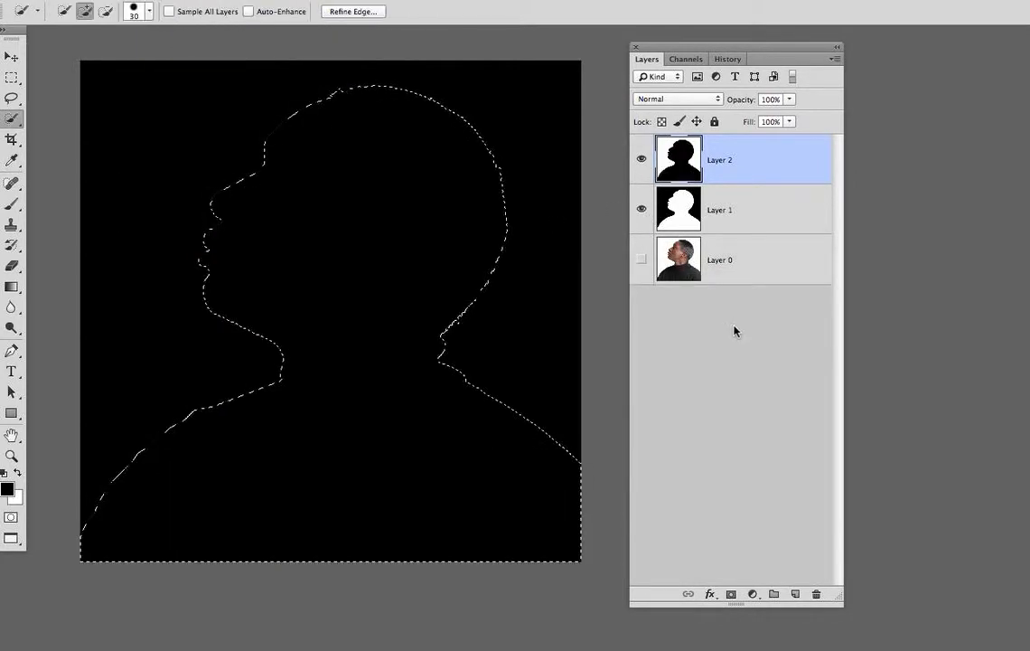
# - Hide the backdrop fill on Layer 1 and deselect the silhouette
pyautogui.click(642, 209)
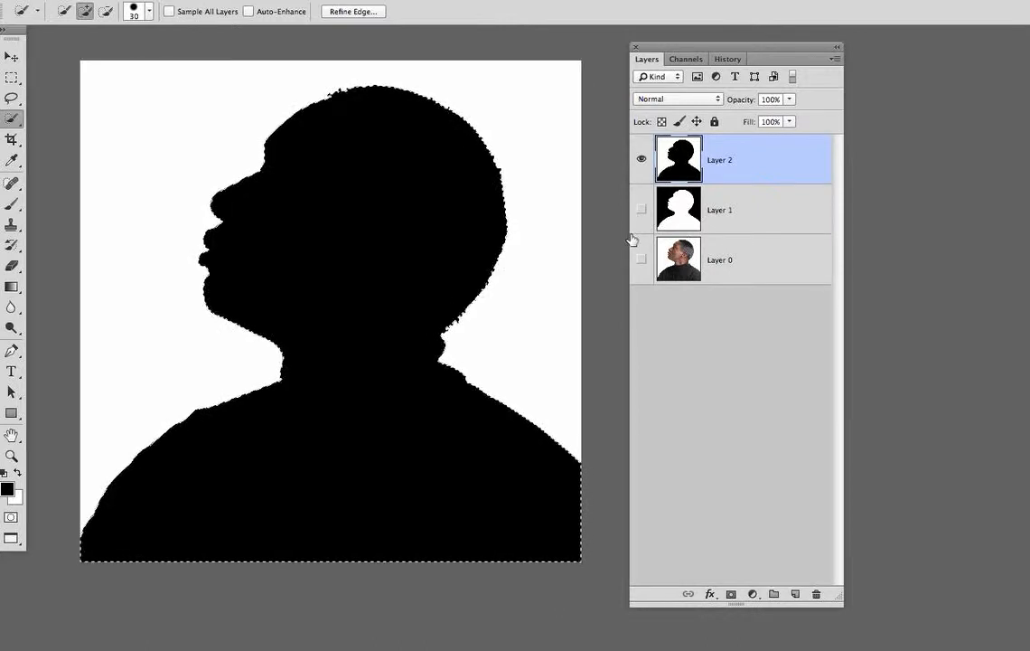
pyautogui.click(642, 214)
pyautogui.click(642, 213)
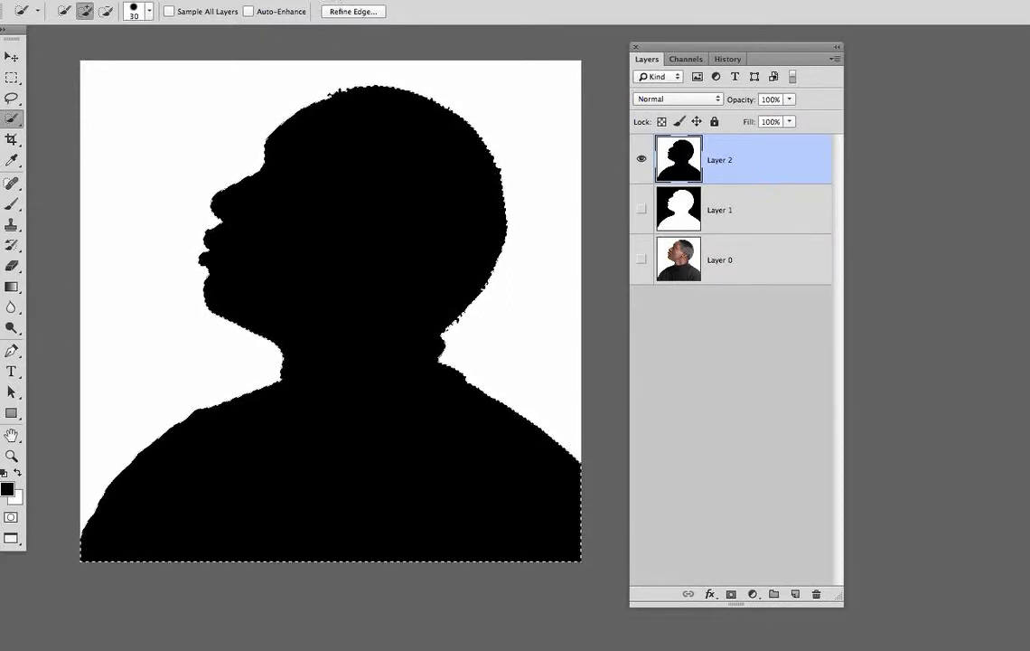
pyautogui.click(331, 0)
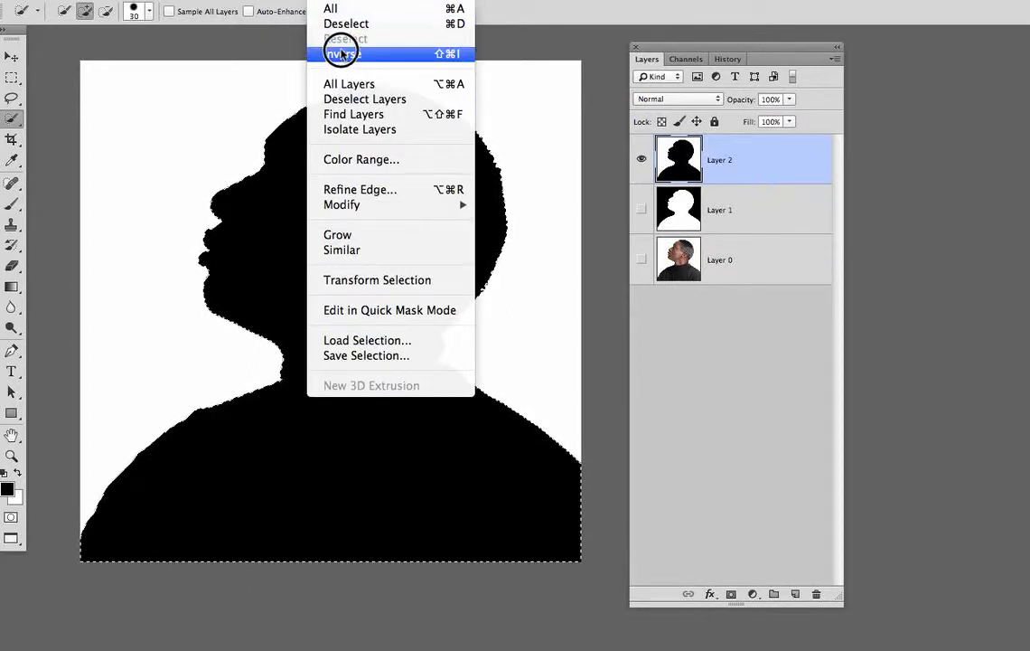
pyautogui.click(393, 26)
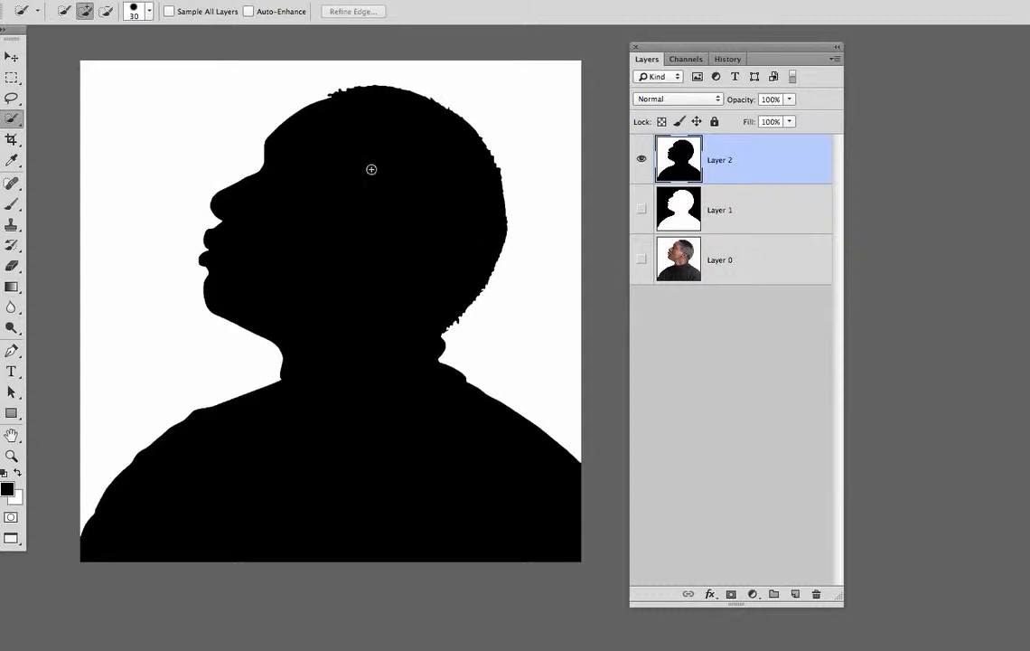
# - Open the image rainbow hair pattern NXE.jpg from the Elements folder
pyautogui.press('super+o')
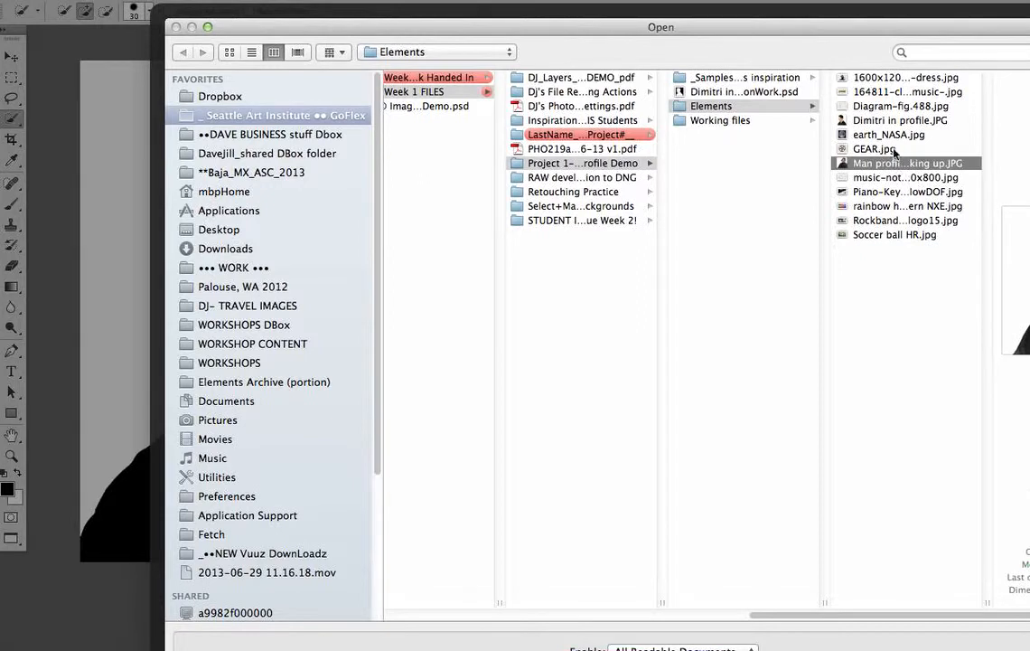
pyautogui.click(892, 105)
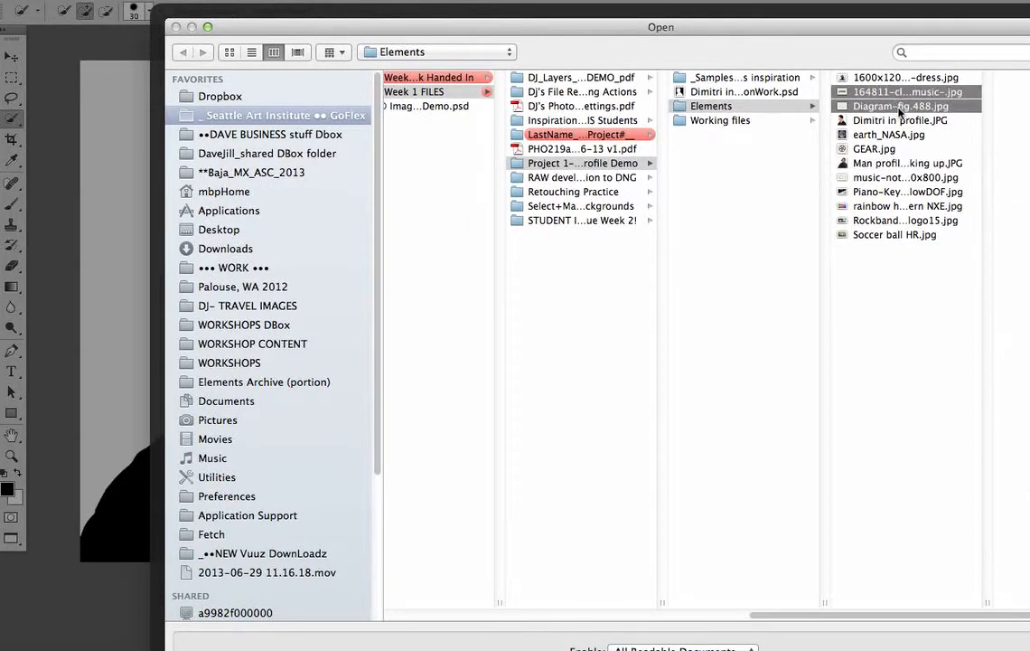
pyautogui.click(894, 207)
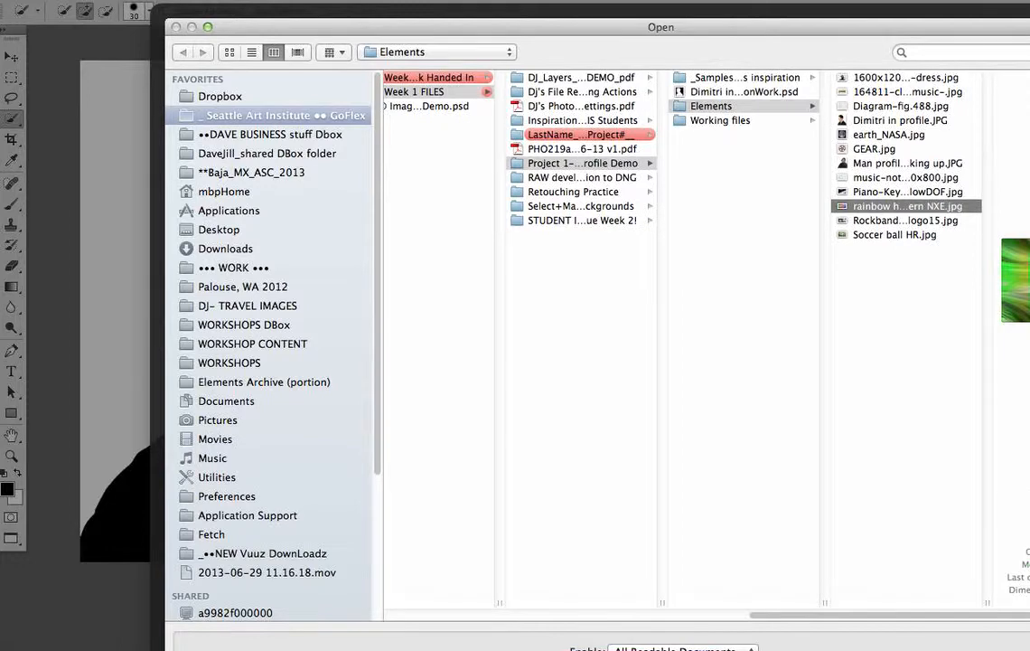
pyautogui.press('Return')
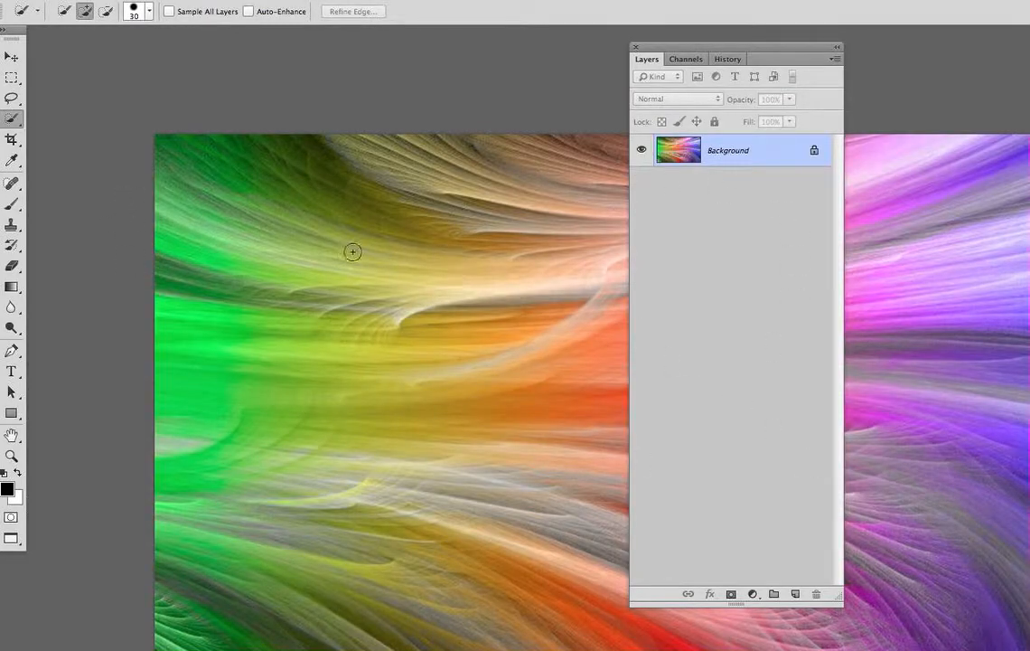
# - Copy the entire rainbow pattern image and paste it as a new layer into Man profile looking up.JPG
pyautogui.hotkey('ctrl', 'a')
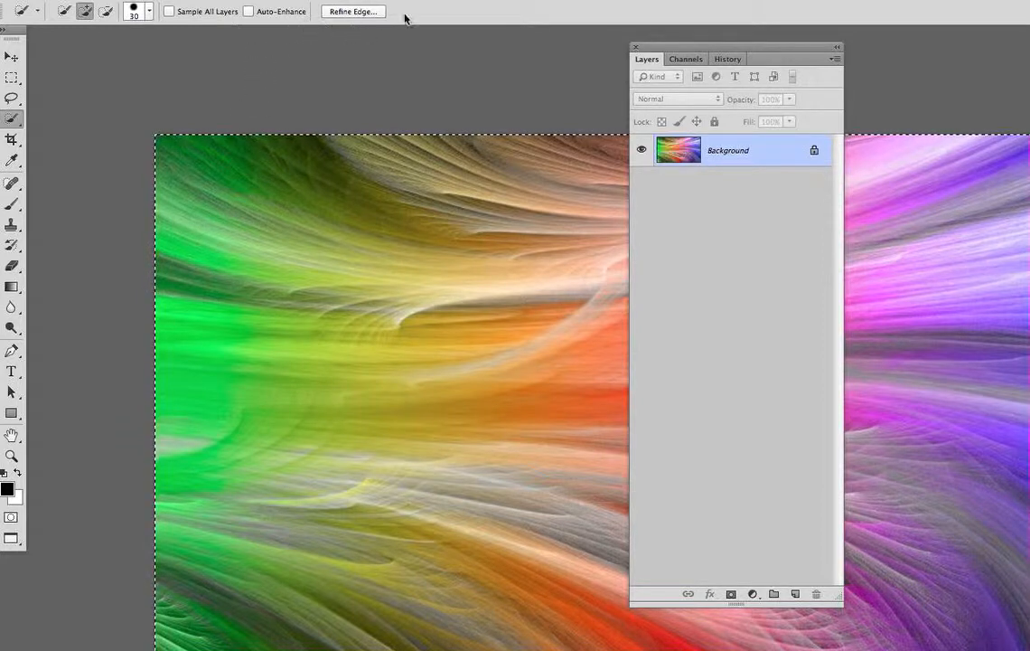
pyautogui.click(495, 2)
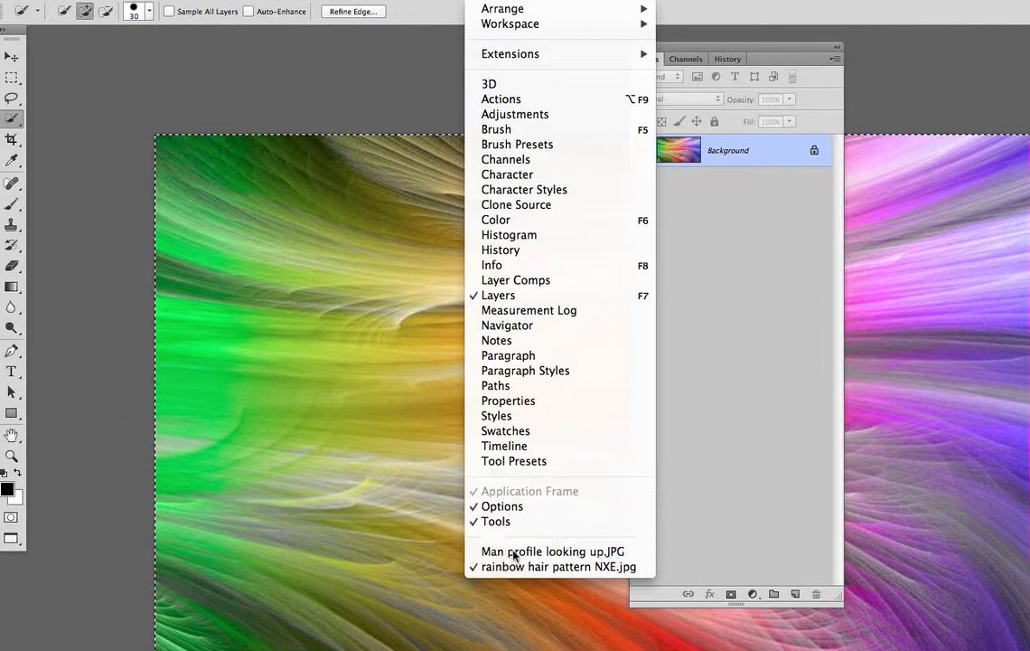
pyautogui.click(542, 552)
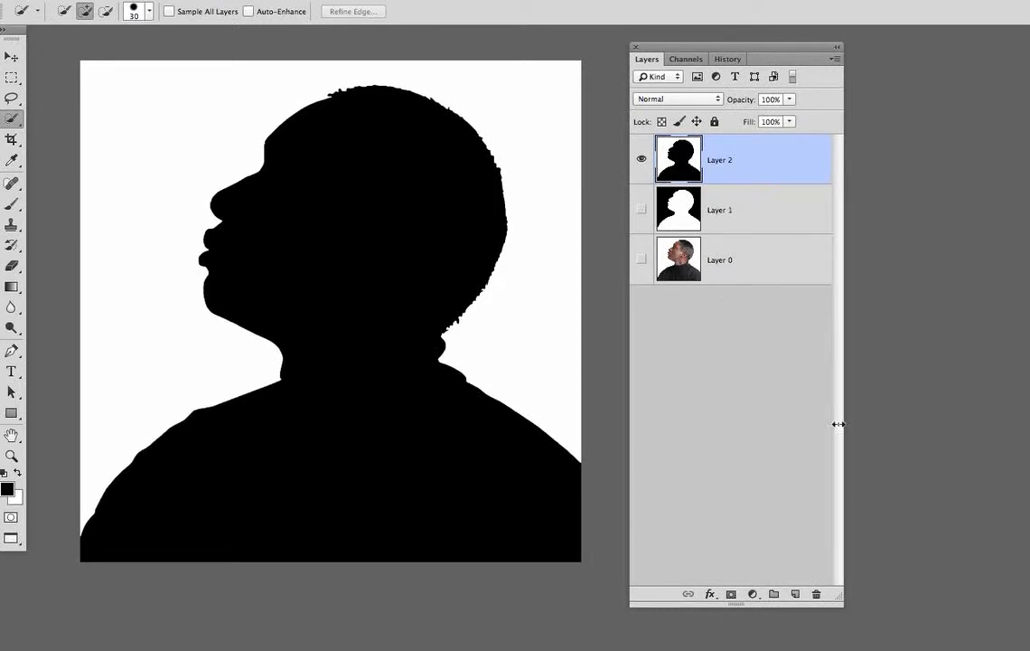
pyautogui.click(115, 3)
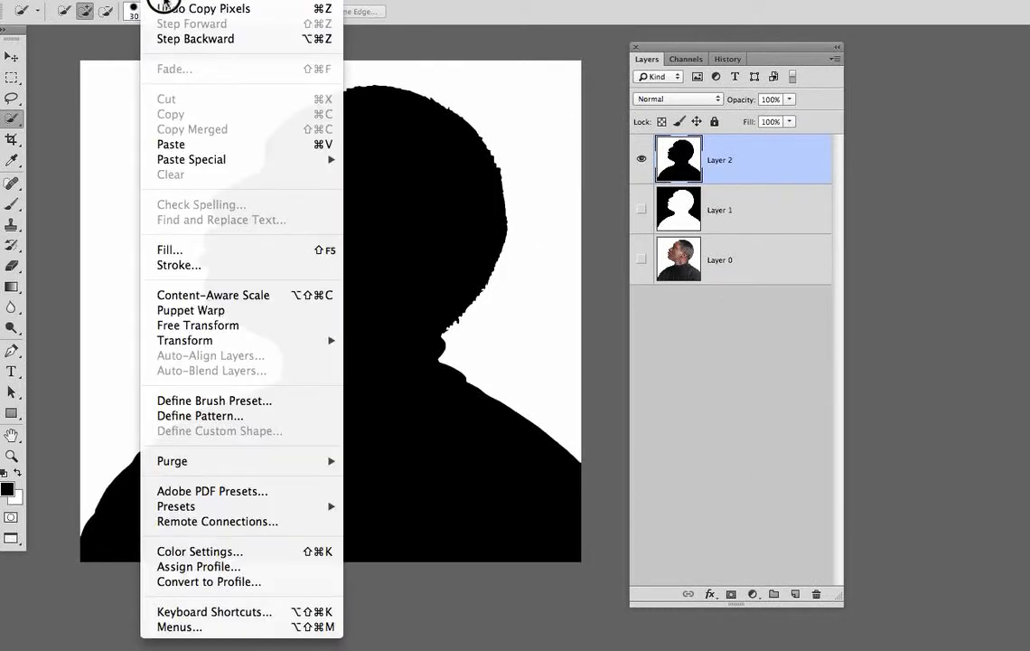
pyautogui.click(338, 147)
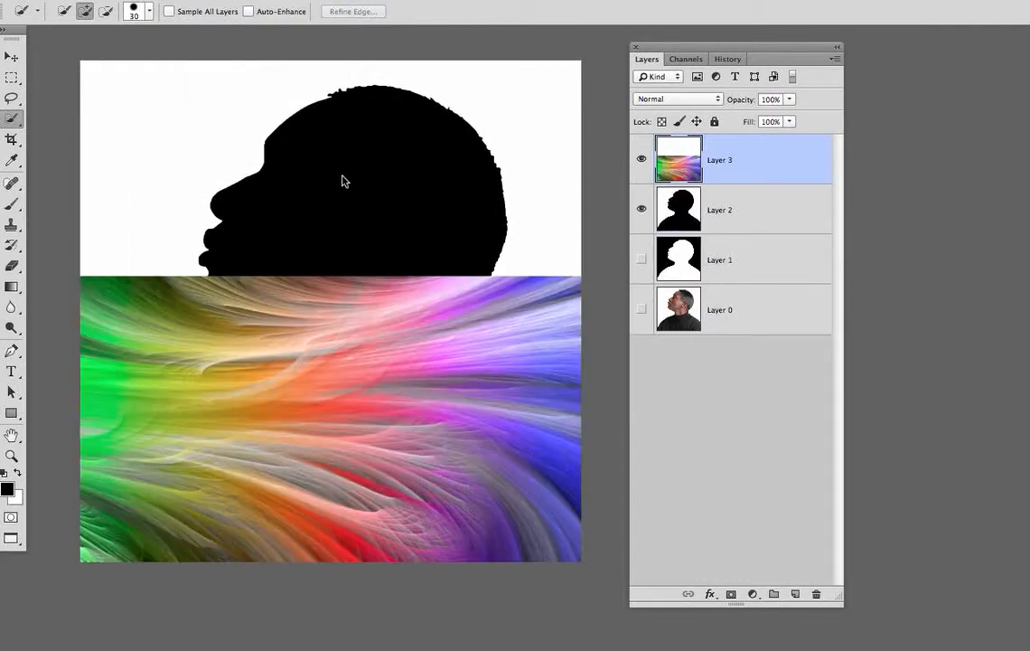
# - Try the rainbow layer beneath Layer 1, with Layer 2 hidden and Layer 1 shown, and shift the pattern down to the neck
pyautogui.click(11, 56)
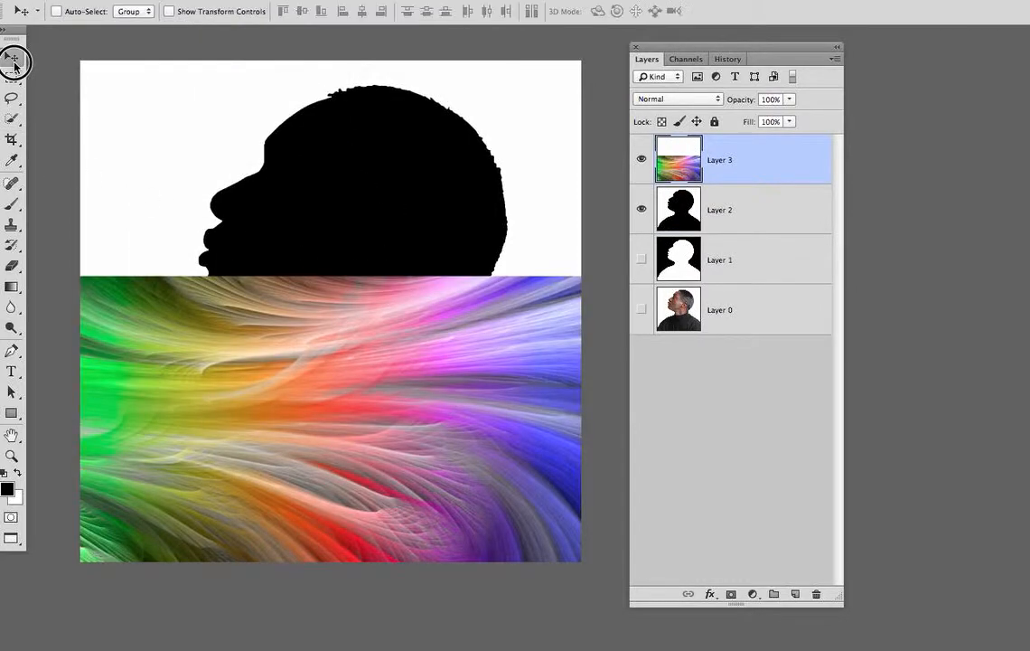
pyautogui.moveTo(691, 169); pyautogui.dragTo(694, 279)
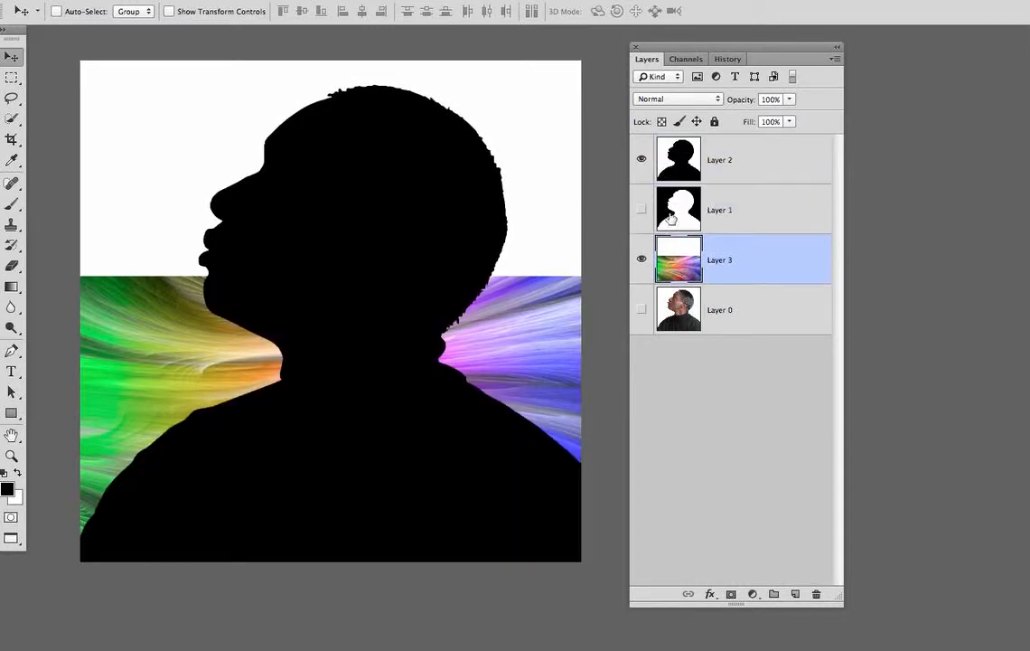
pyautogui.click(642, 159)
pyautogui.click(641, 209)
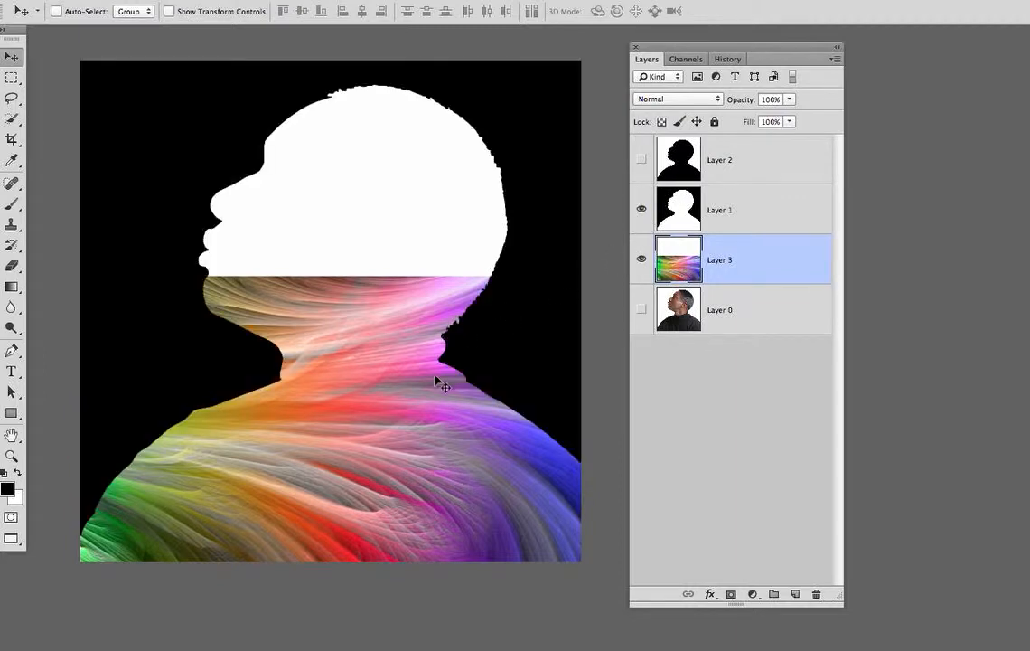
pyautogui.moveTo(451, 439); pyautogui.dragTo(434, 504)
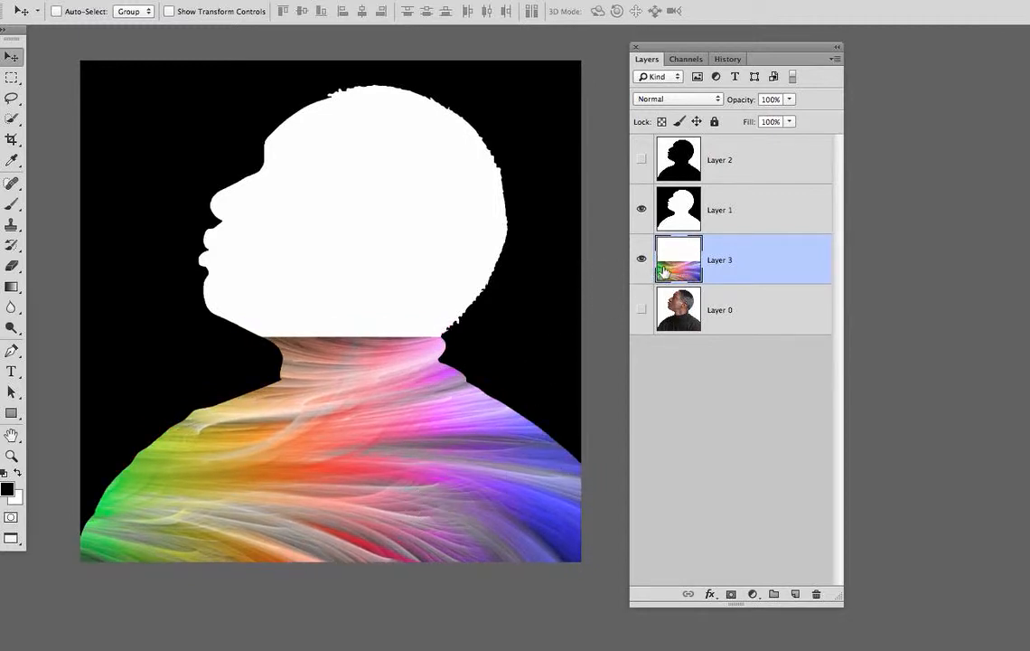
# - Return the rainbow layer to the top of the stack, hide Layer 1 and show Layer 2
pyautogui.moveTo(664, 271); pyautogui.dragTo(674, 140)
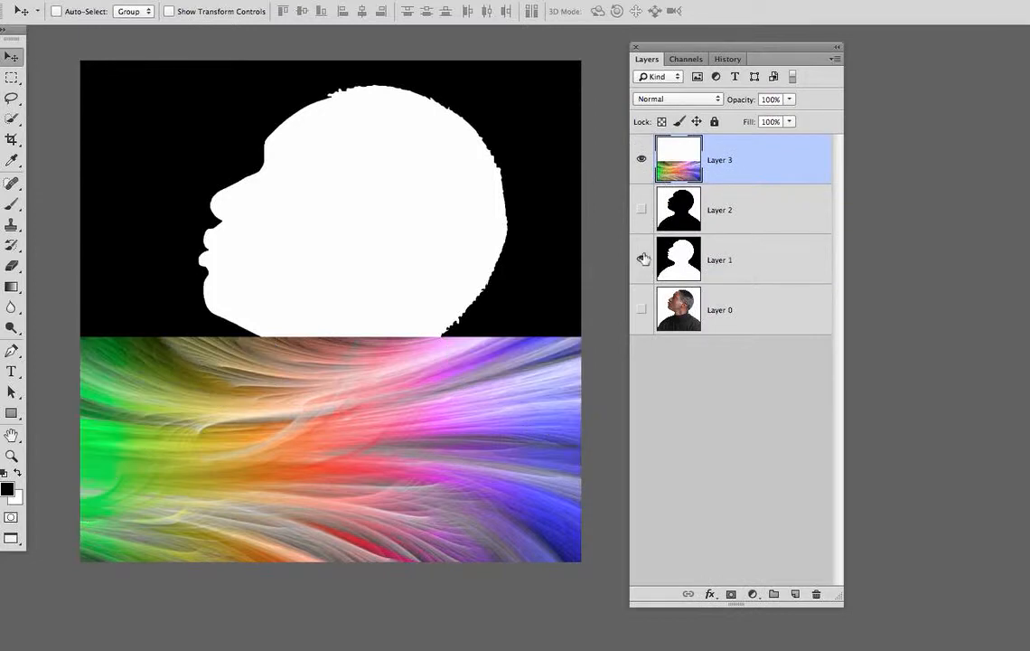
pyautogui.click(641, 259)
pyautogui.click(642, 210)
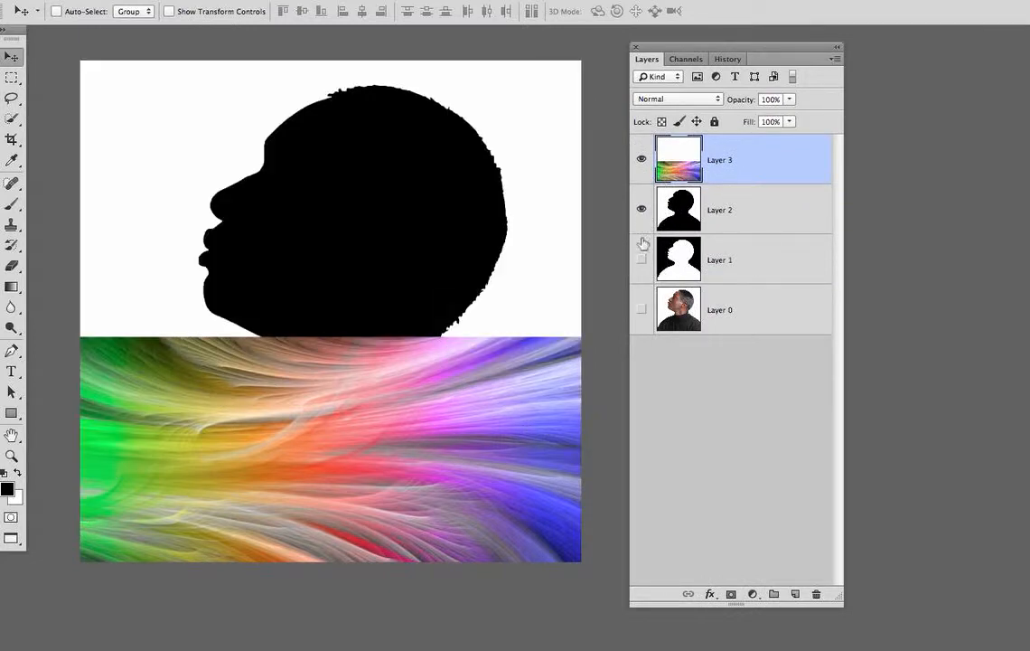
# - Shift the rainbow pattern up to the chin and mask it with the silhouette outline loaded from Layer 2
pyautogui.moveTo(437, 470); pyautogui.dragTo(469, 452)
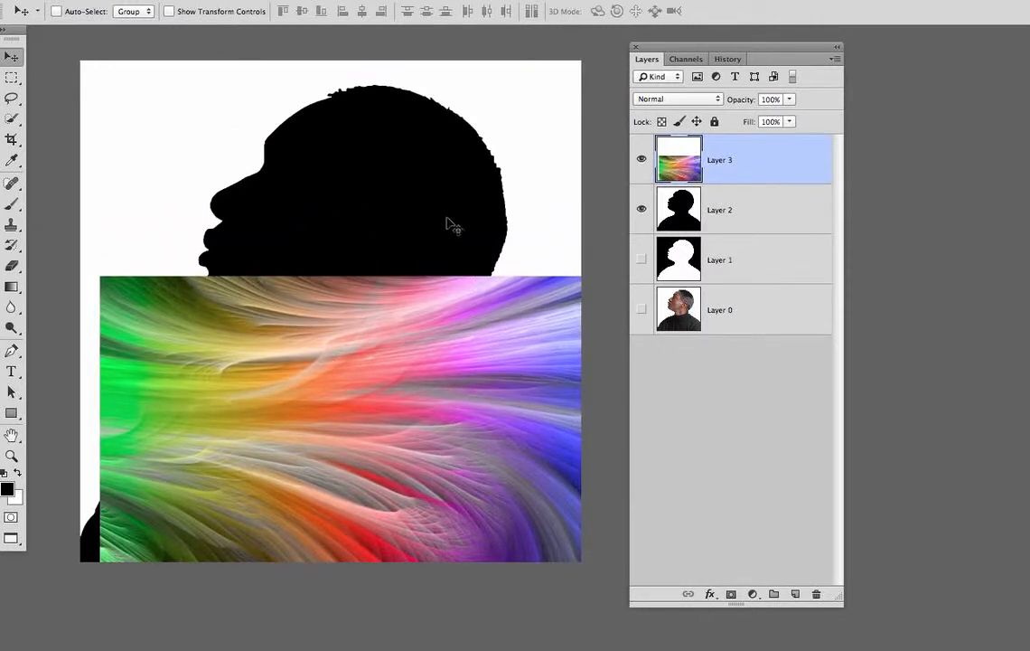
pyautogui.keyDown('ctrl'); pyautogui.click(672, 259); pyautogui.keyUp('ctrl')
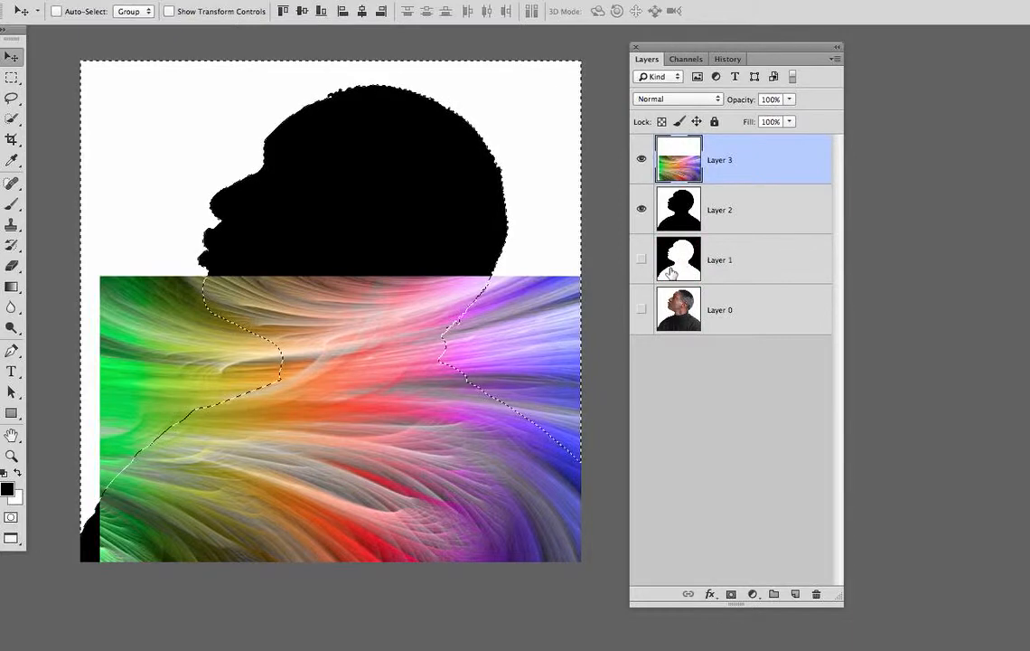
pyautogui.keyDown('super'); pyautogui.click(667, 220); pyautogui.keyUp('super')
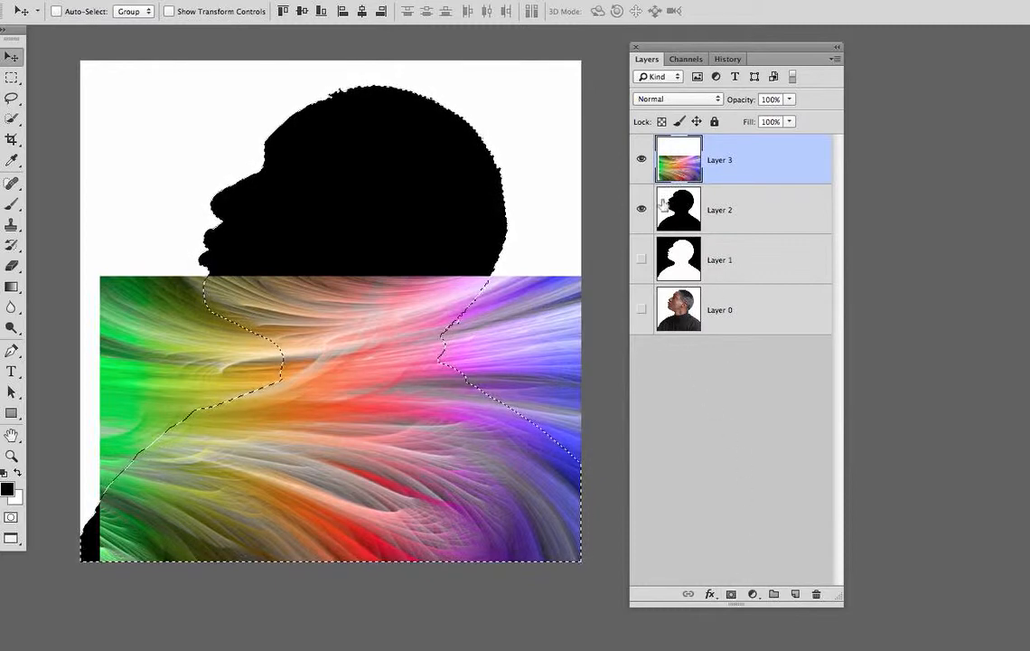
pyautogui.click(733, 593)
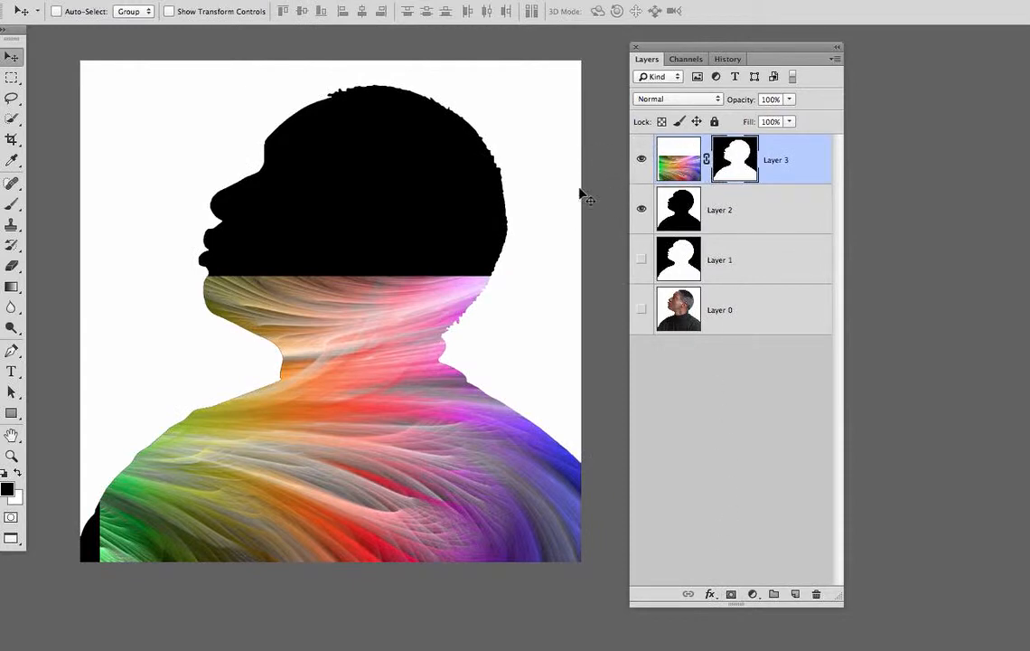
# - Unlink Layer 3's image from its mask and reposition only the rainbow pattern so it covers both shoulders
pyautogui.click(681, 170)
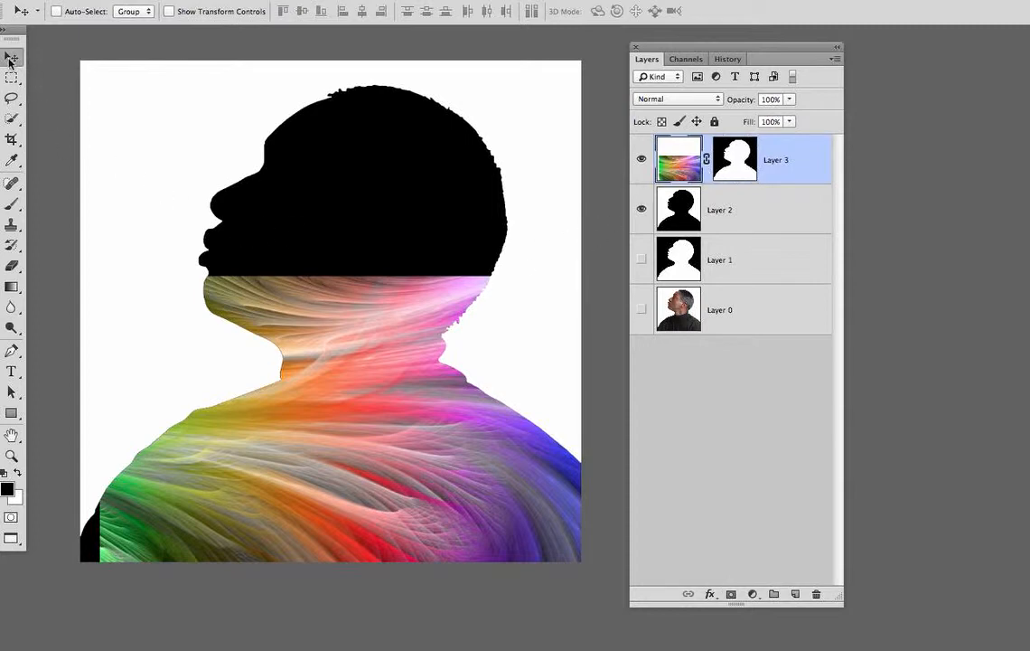
pyautogui.click(11, 78)
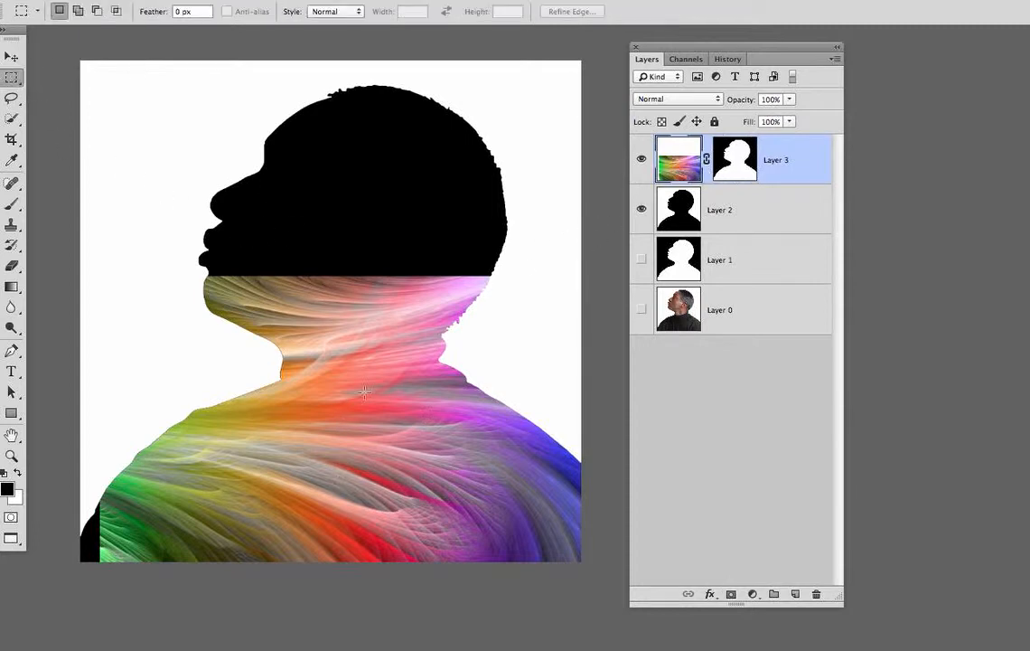
pyautogui.click(11, 57)
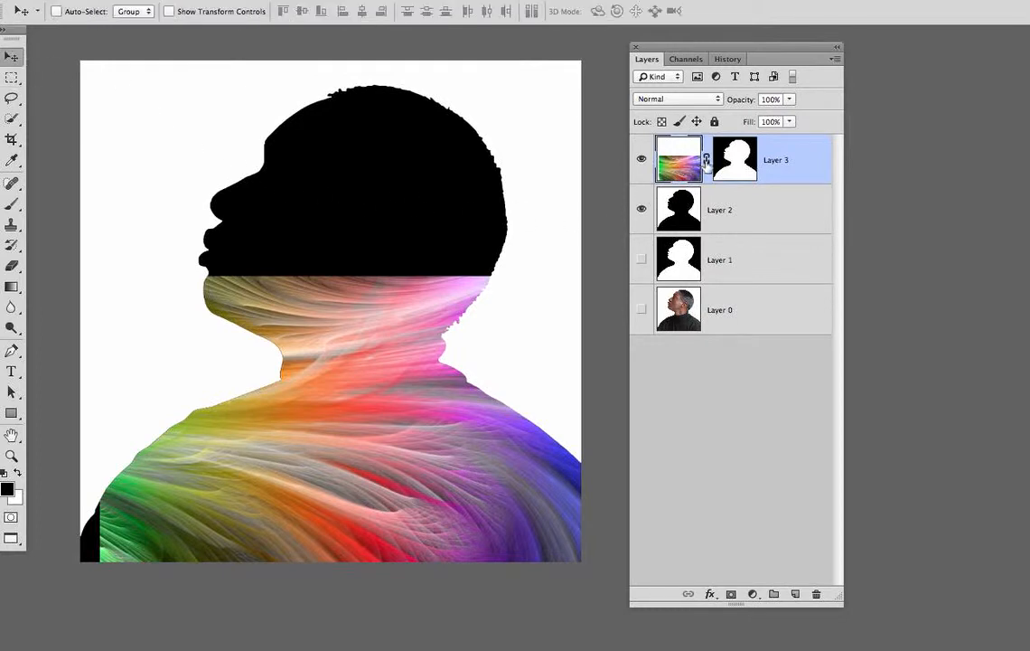
pyautogui.click(707, 160)
pyautogui.moveTo(520, 478)
pyautogui.mouseDown()
pyautogui.moveTo(481, 476)
pyautogui.moveTo(502, 478)
pyautogui.moveTo(536, 438)
pyautogui.moveTo(453, 435)
pyautogui.moveTo(511, 458)
pyautogui.mouseUp()
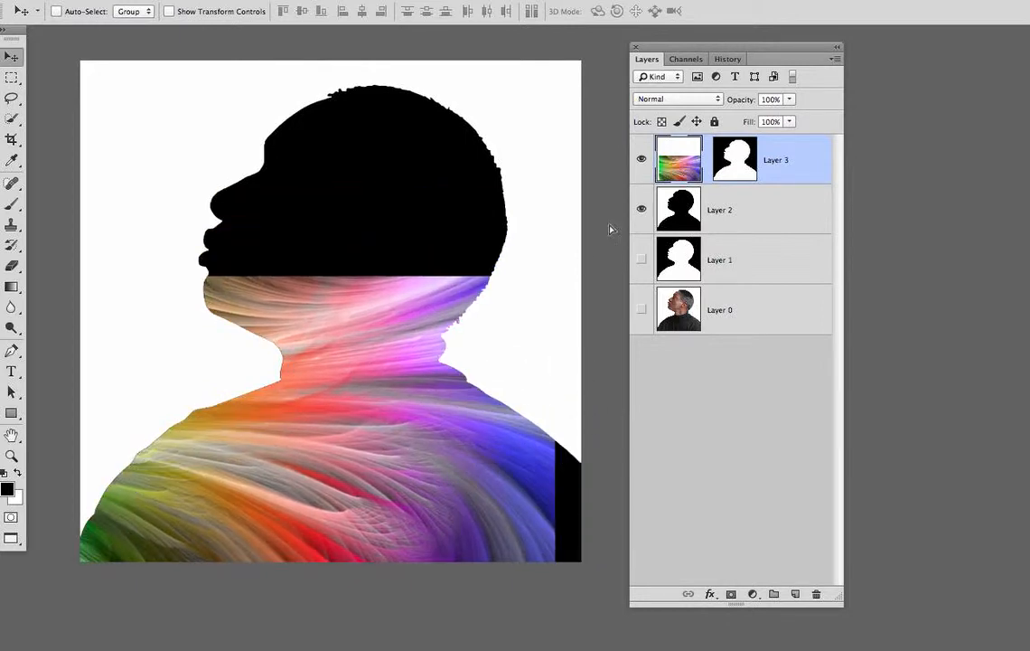
pyautogui.click(679, 162)
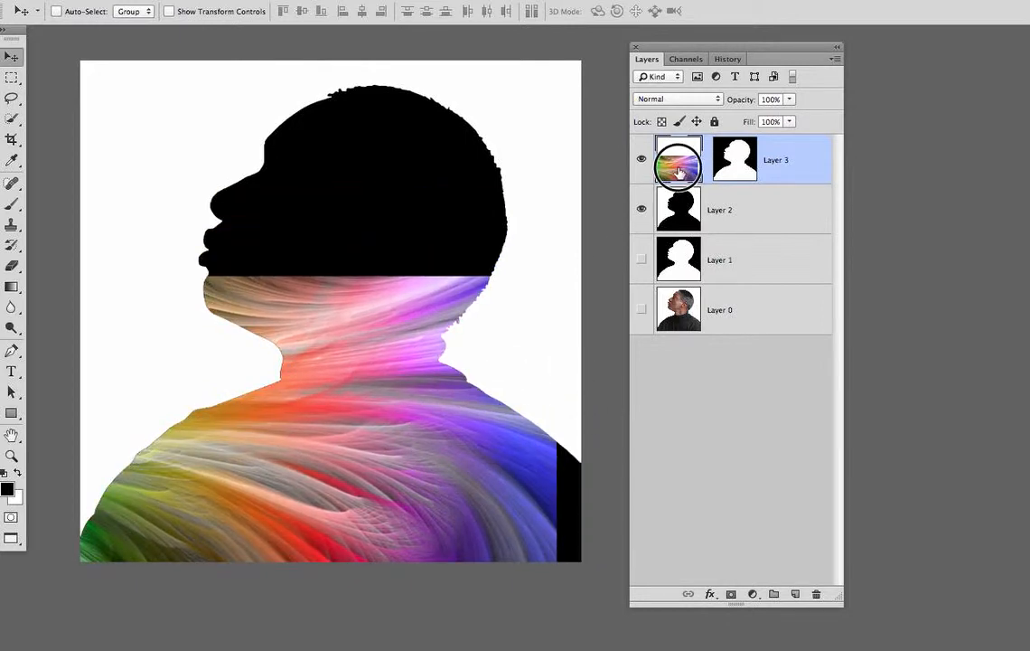
pyautogui.moveTo(436, 447); pyautogui.dragTo(451, 441)
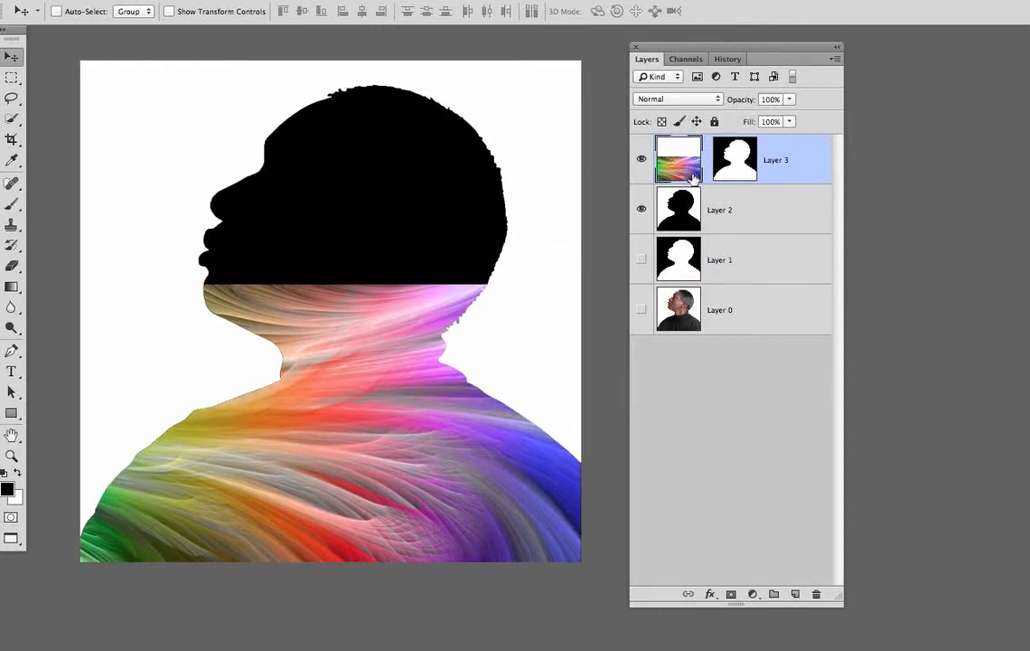
# - Try a black-to-transparent linear gradient in Multiply mode on Layer 3's mask, drawn inward across the back shoulder, and undo it
pyautogui.click(729, 171)
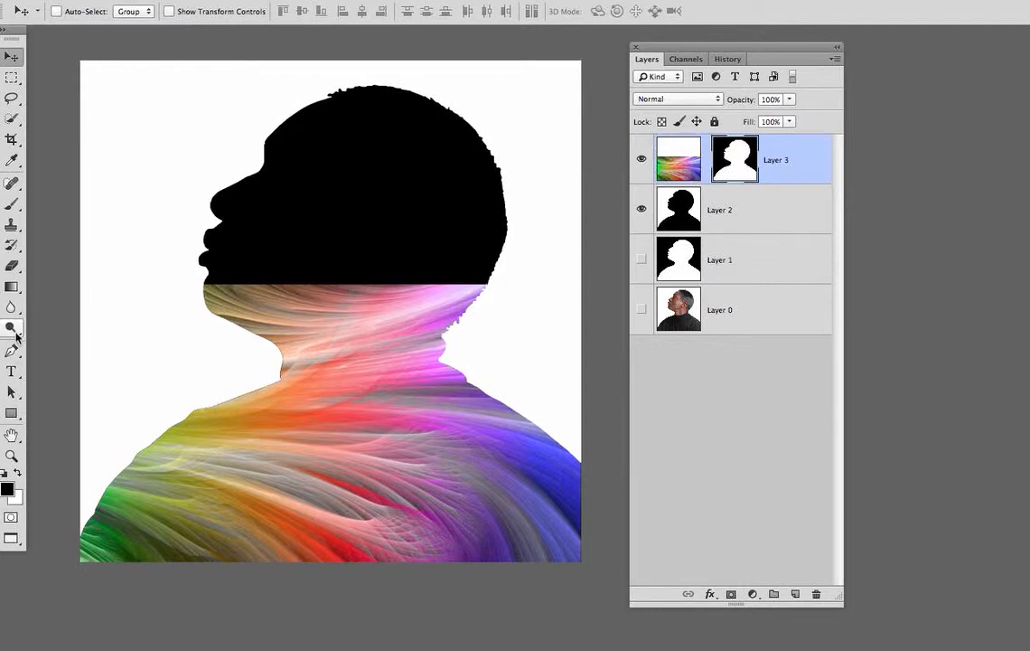
pyautogui.click(11, 288)
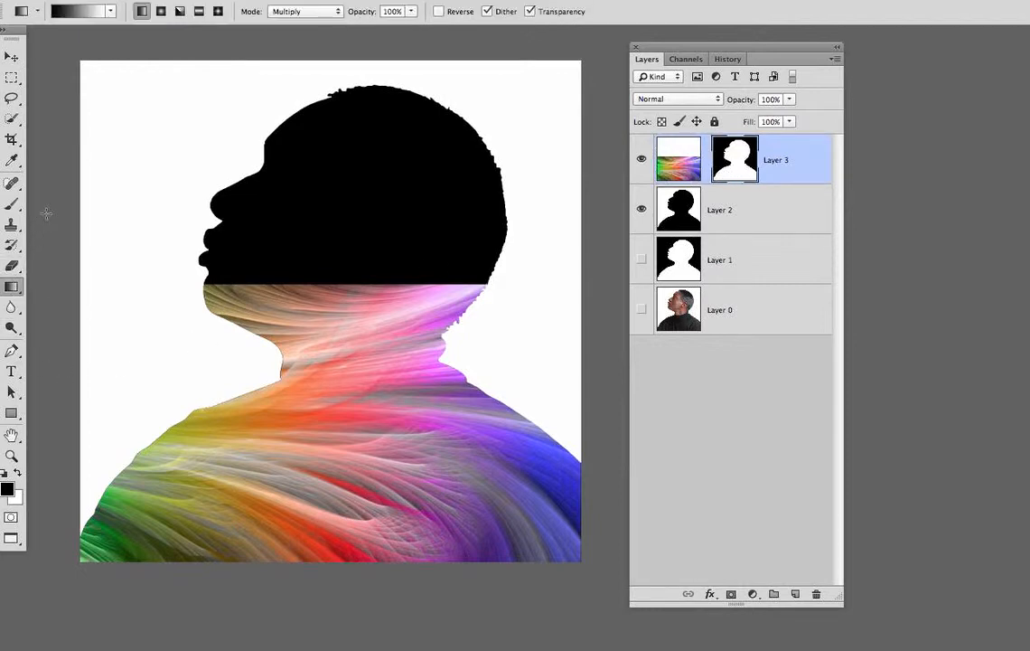
pyautogui.click(111, 12)
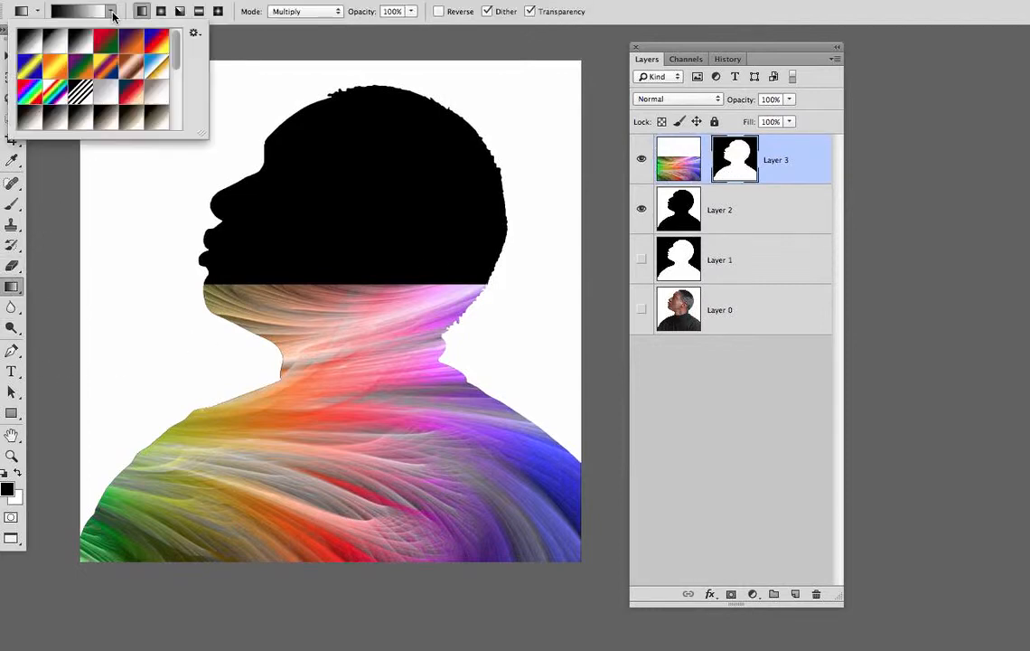
pyautogui.click(57, 44)
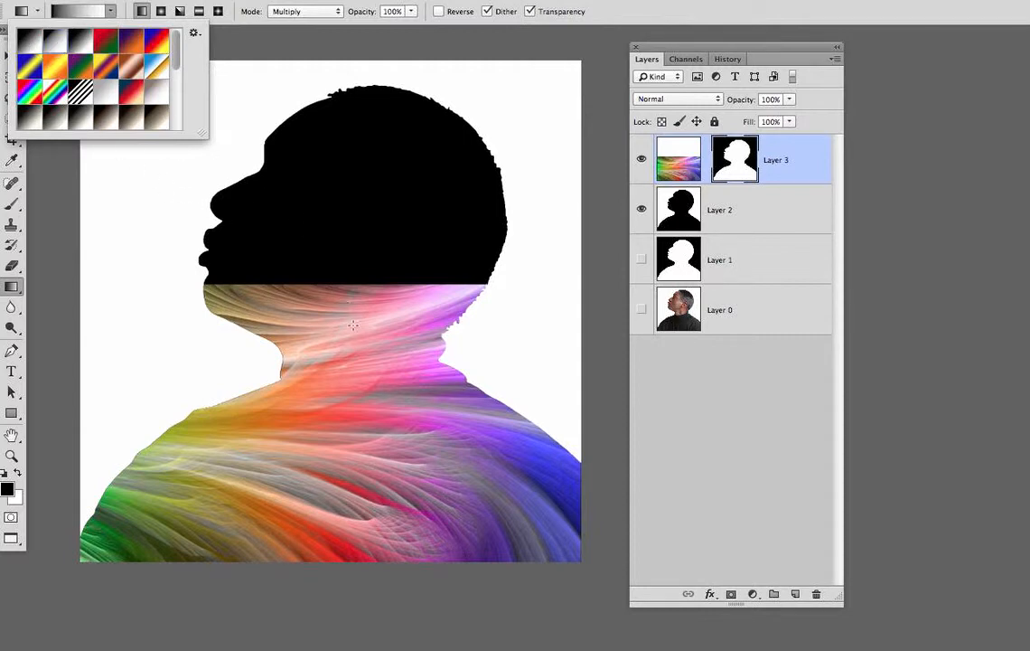
pyautogui.moveTo(480, 416); pyautogui.dragTo(332, 436)
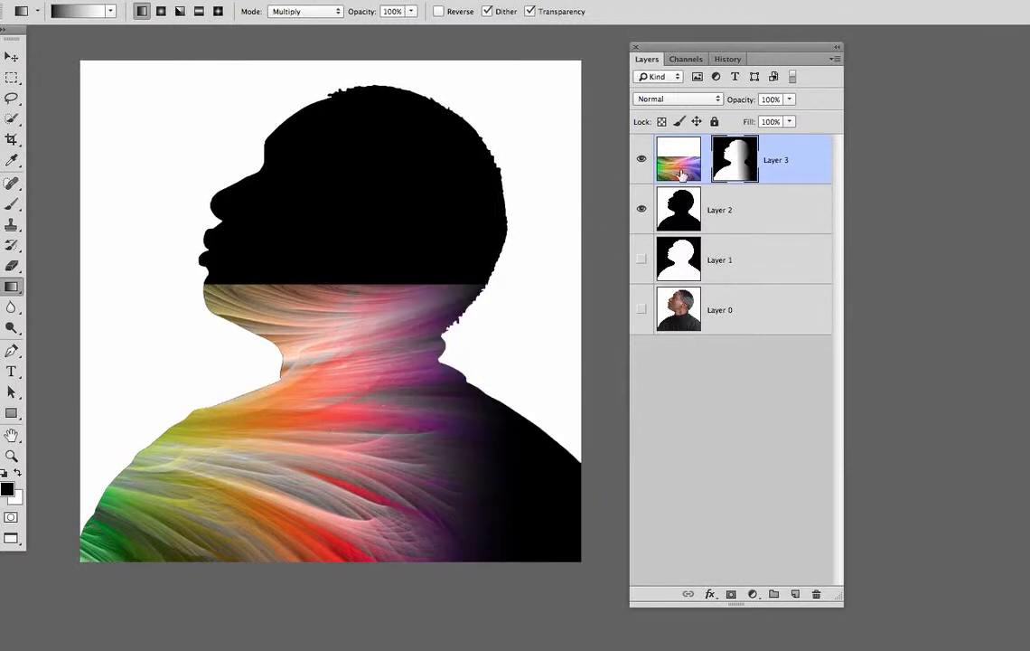
pyautogui.hotkey('ctrl', 'z')
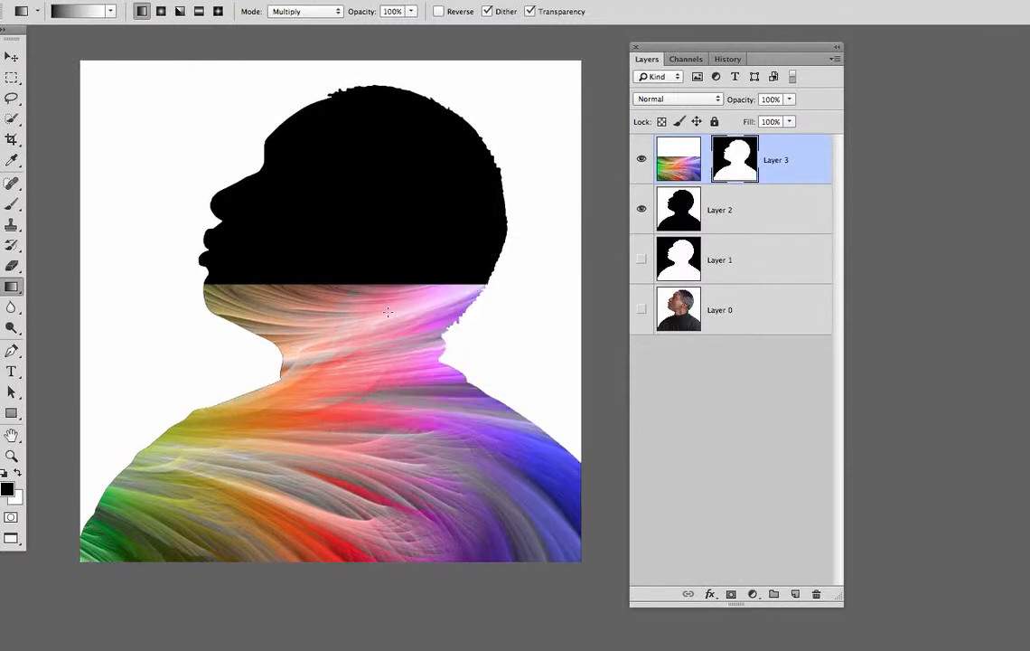
# - Target Layer 3's image instead of its mask and set the layer opacity to 99%
pyautogui.click(677, 171)
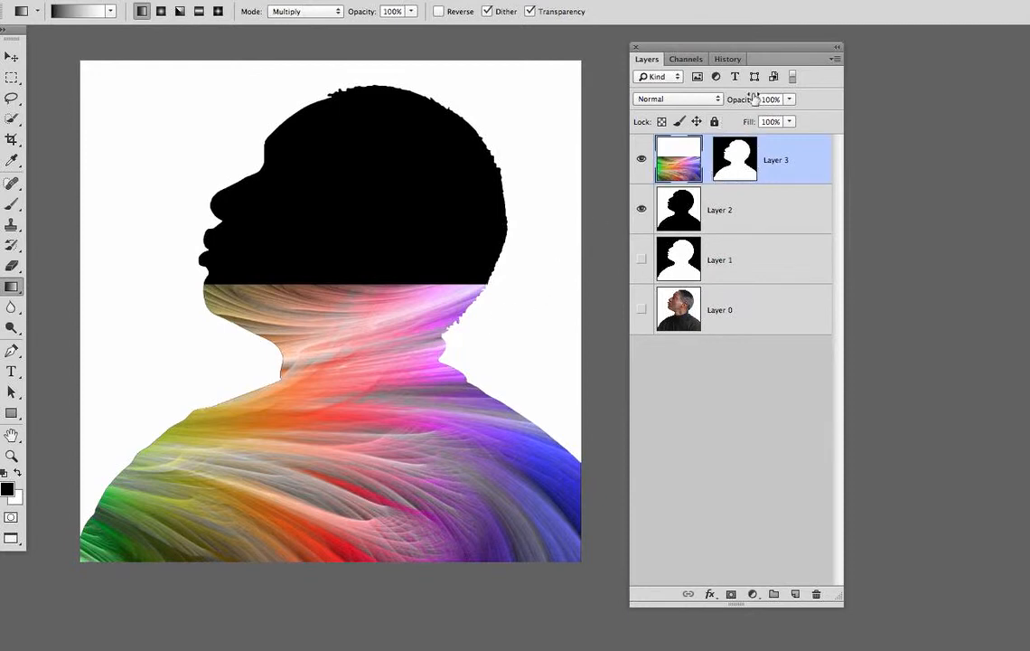
pyautogui.moveTo(732, 100); pyautogui.dragTo(744, 102)
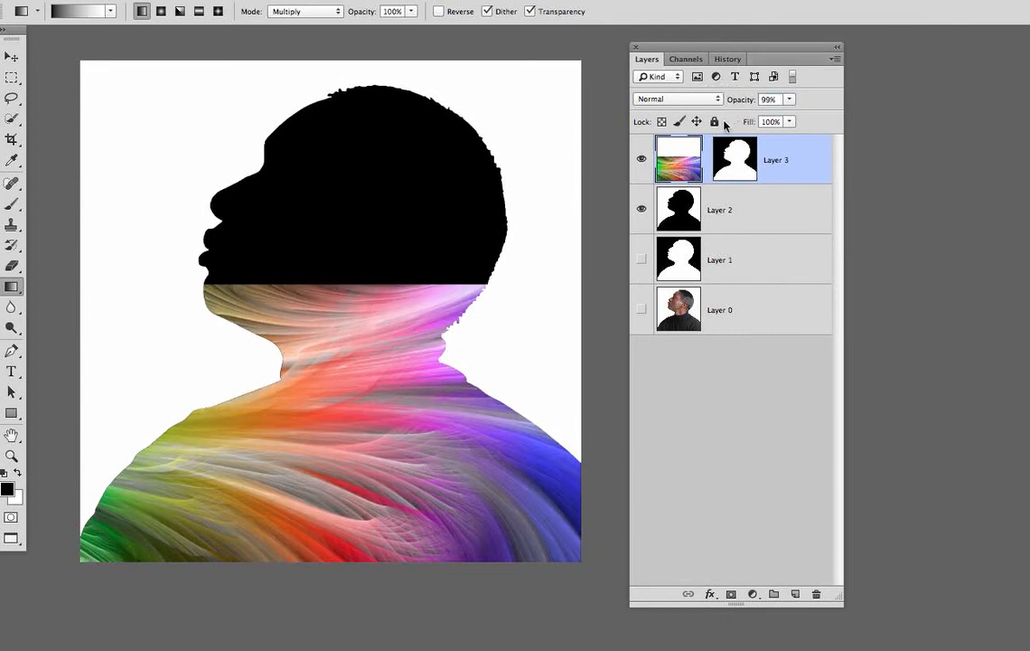